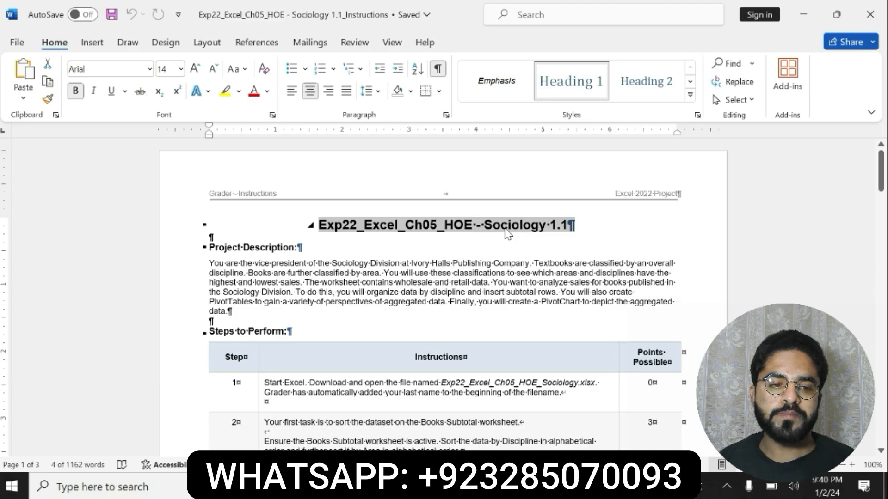
# Highlight the document title and the whole Project Description section in yellow.
pyautogui.click(225, 90)
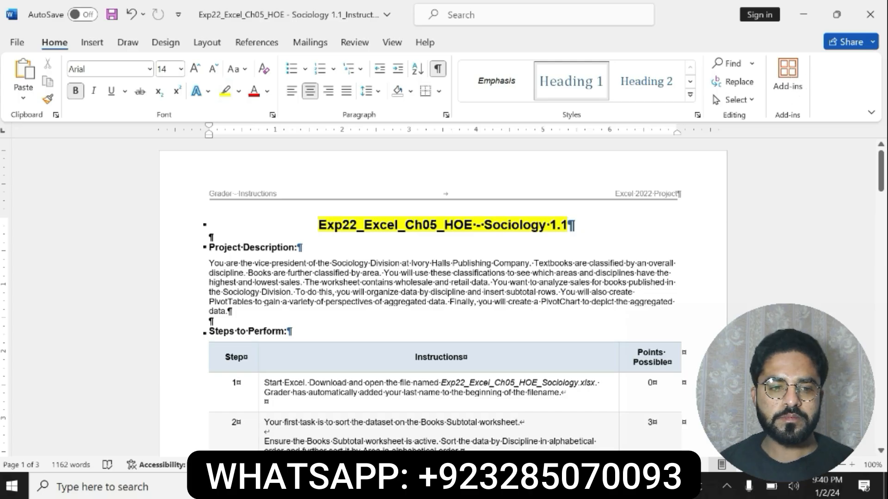
pyautogui.moveTo(209, 263); pyautogui.dragTo(655, 302)
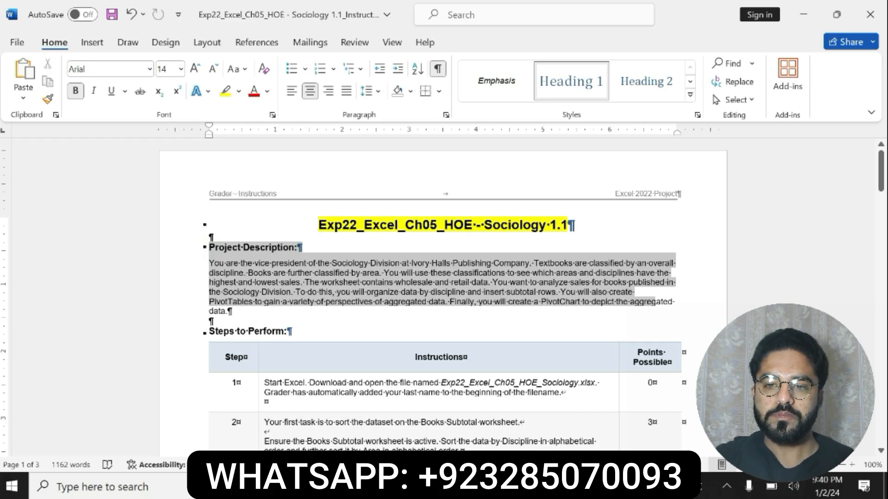
pyautogui.moveTo(656, 301); pyautogui.dragTo(231, 311)
pyautogui.click(586, 290)
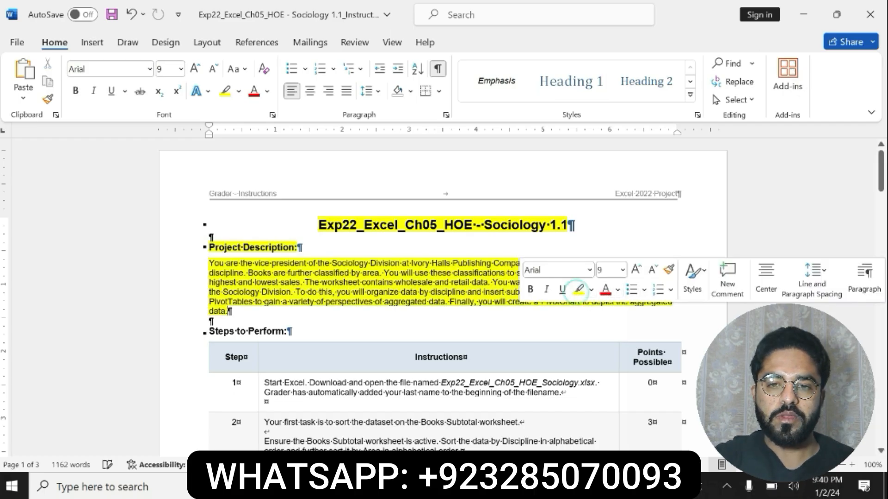
pyautogui.click(319, 223)
pyautogui.moveTo(320, 223); pyautogui.dragTo(575, 226)
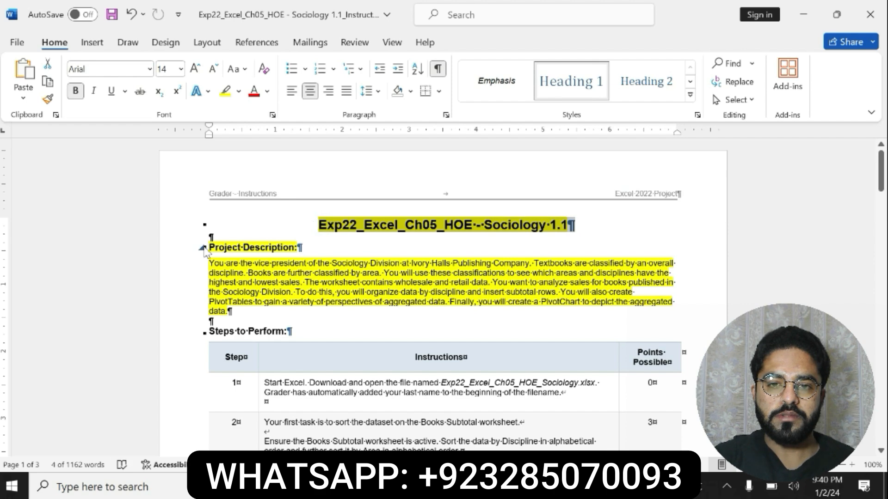
pyautogui.moveTo(209, 249); pyautogui.dragTo(536, 310)
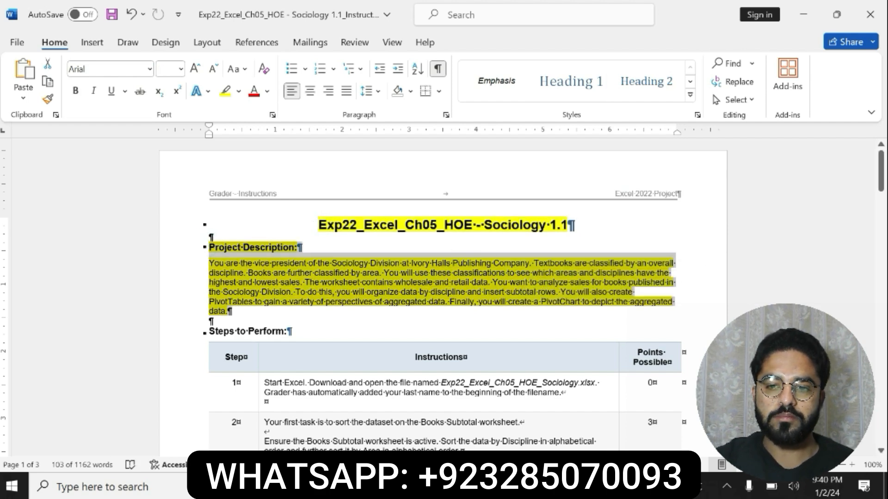
# Open the Exp22_Excel_Ch05_HOE_Sociology workbook from the ZIP archive in Excel and enable editing.
pyautogui.doubleClick(138, 217)
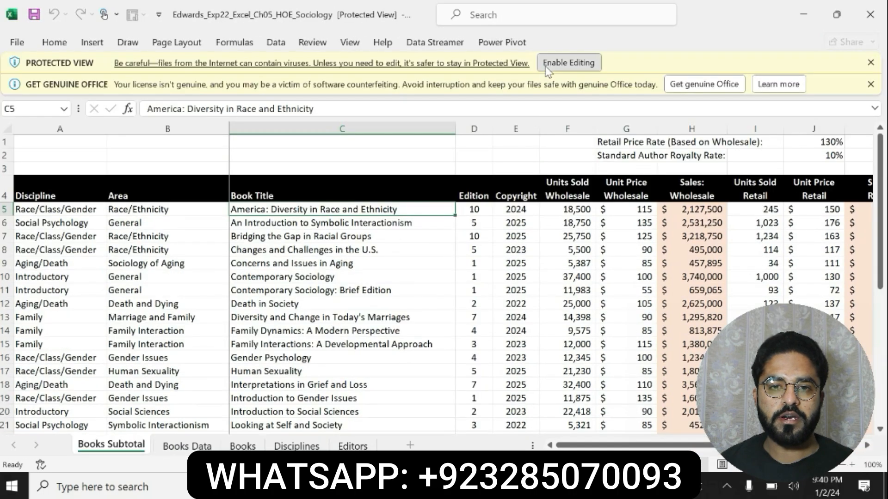
pyautogui.click(546, 66)
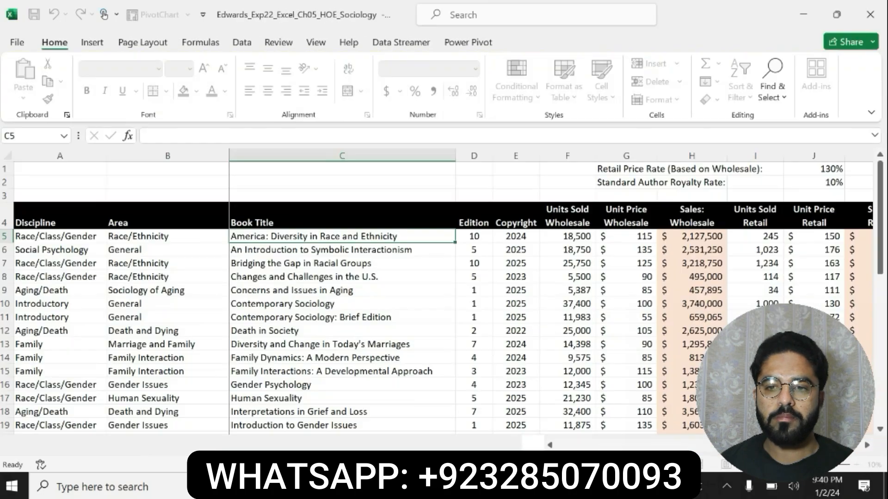
# Switch to the Word instructions and undo the yellow highlighting of the title and Project Description.
pyautogui.click(366, 486)
pyautogui.hotkey('ctrl', 'z')
pyautogui.hotkey('ctrl', 'z')
pyautogui.hotkey('ctrl', 'z')
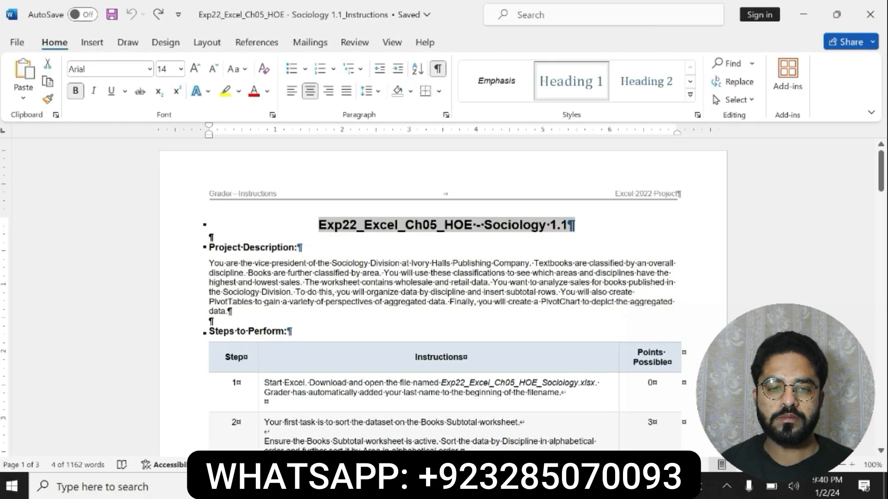
# Make the step 1 instruction bold with yellow highlighting, and undo both formatting changes.
pyautogui.moveTo(555, 392); pyautogui.dragTo(561, 393)
pyautogui.click(502, 378)
pyautogui.click(550, 379)
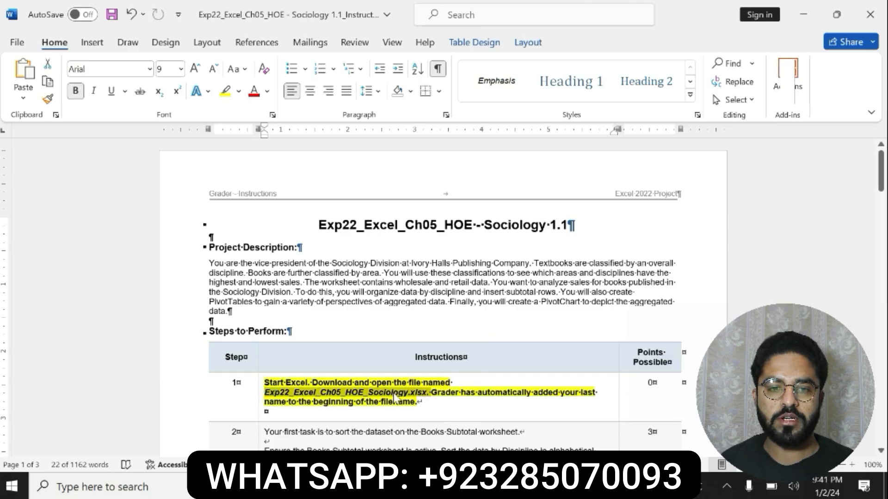
pyautogui.hotkey('ctrl', 'z')
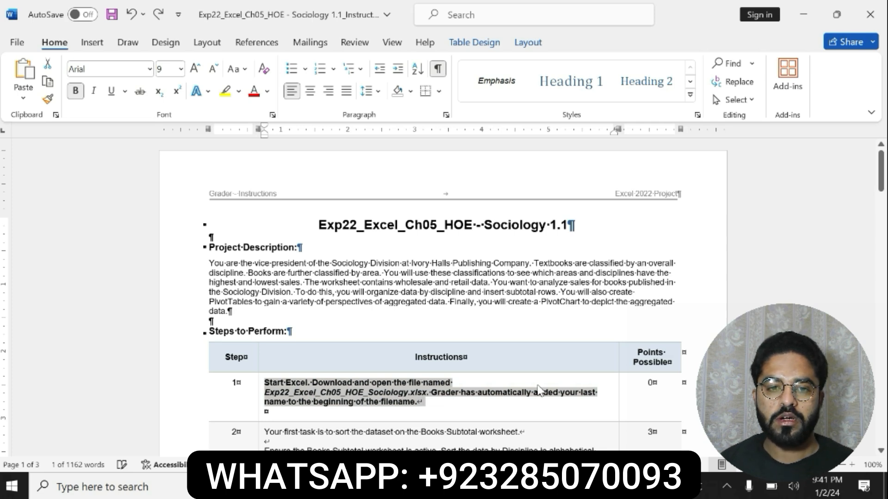
pyautogui.hotkey('ctrl', 'z')
# Highlight the step 2 instructions in yellow and make the paragraph about sorting by Discipline and Area bold.
pyautogui.scroll(-3, 443, 296)
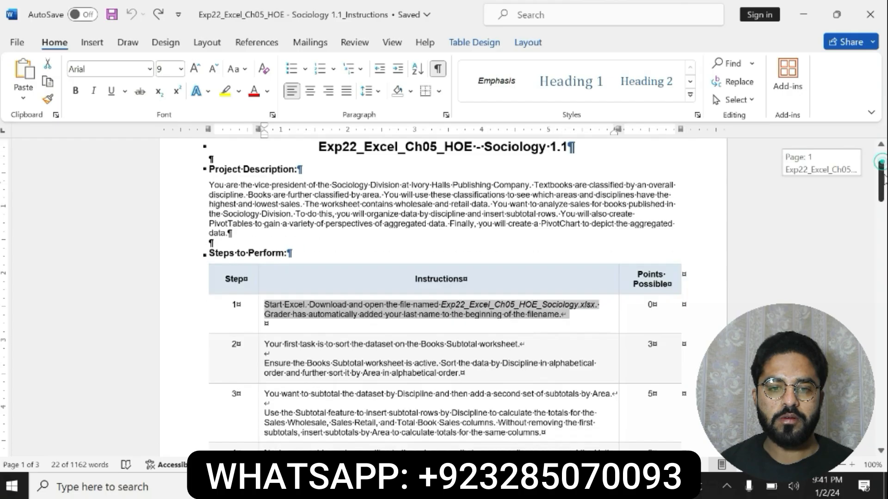
pyautogui.moveTo(266, 315); pyautogui.dragTo(460, 345)
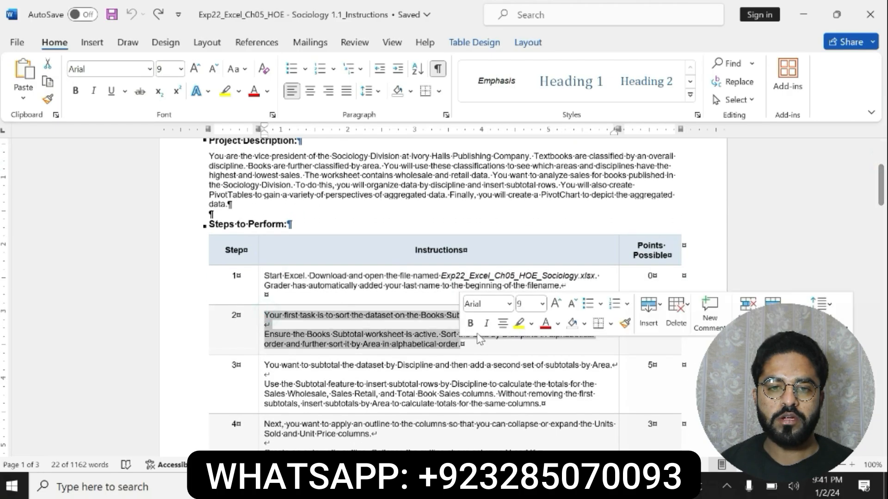
pyautogui.click(519, 323)
pyautogui.moveTo(264, 334); pyautogui.dragTo(365, 334)
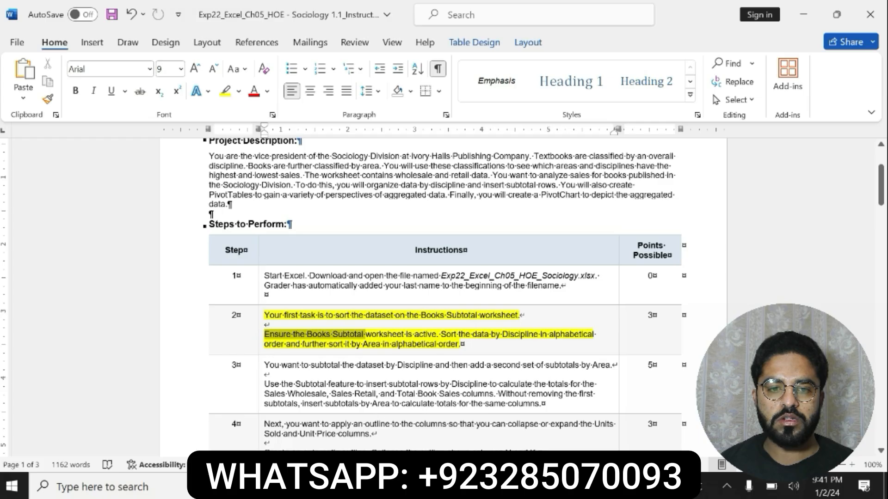
pyautogui.moveTo(366, 335); pyautogui.dragTo(460, 347)
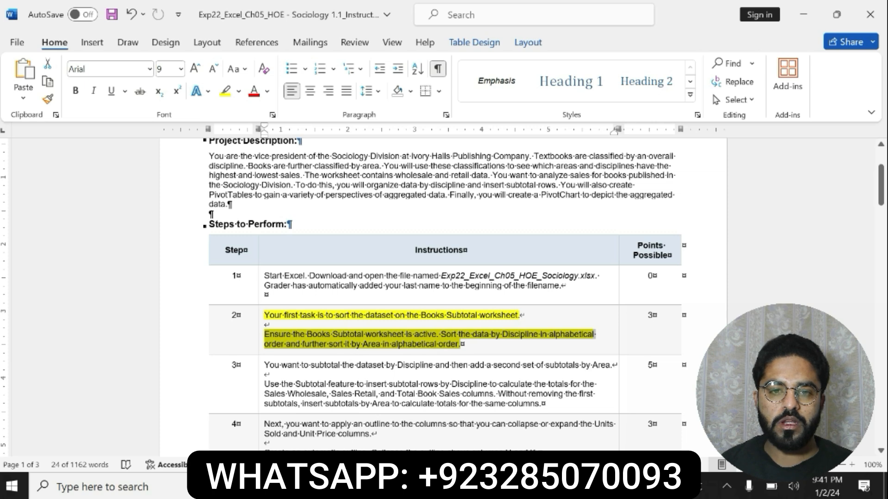
pyautogui.click(273, 341)
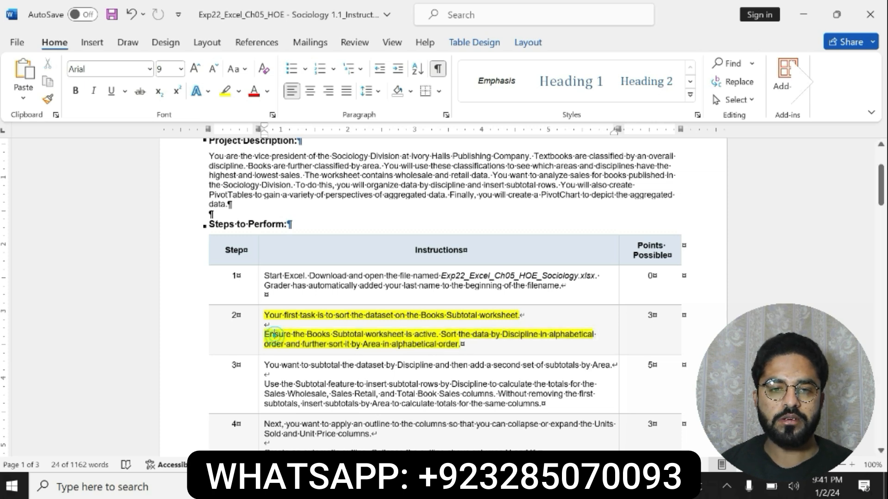
pyautogui.moveTo(264, 336); pyautogui.dragTo(458, 344)
pyautogui.click(469, 323)
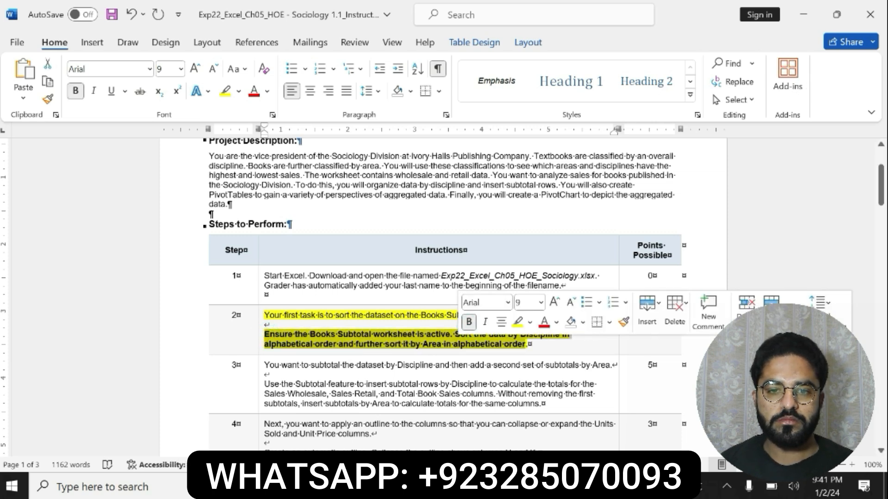
# Switch to Excel and set up a custom sort of the Books Subtotal data by Discipline, A to Z.
pyautogui.hotkey('alt', 'Tab')
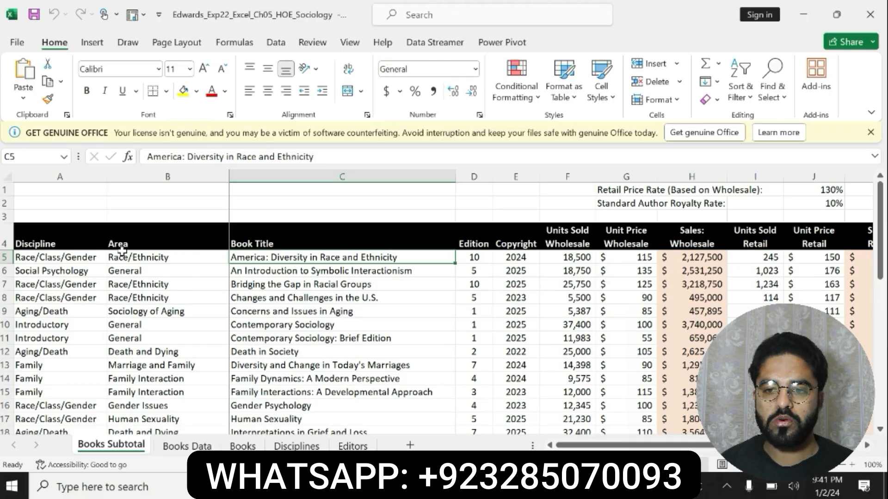
pyautogui.hotkey('alt', 'Tab')
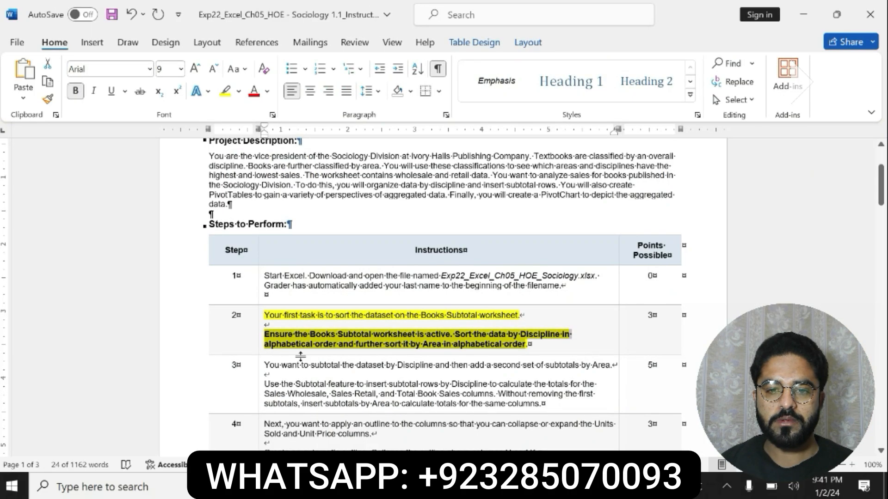
pyautogui.hotkey('alt', 'Tab')
pyautogui.click(83, 259)
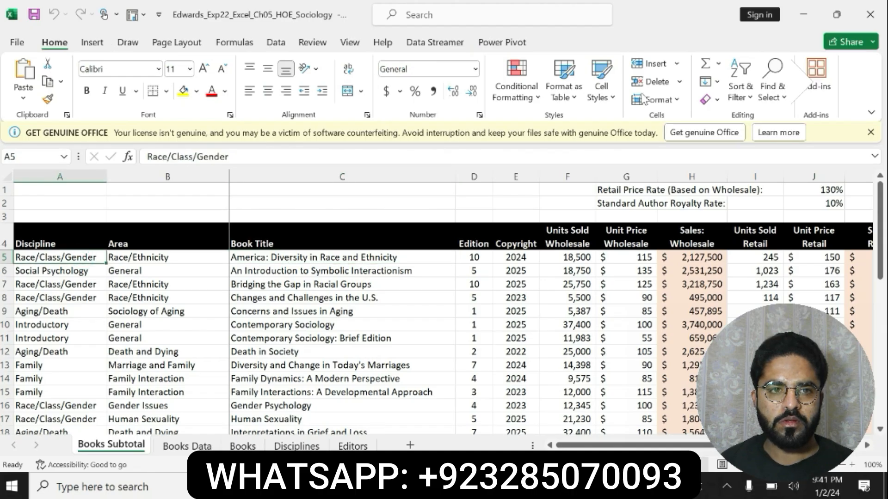
pyautogui.click(740, 88)
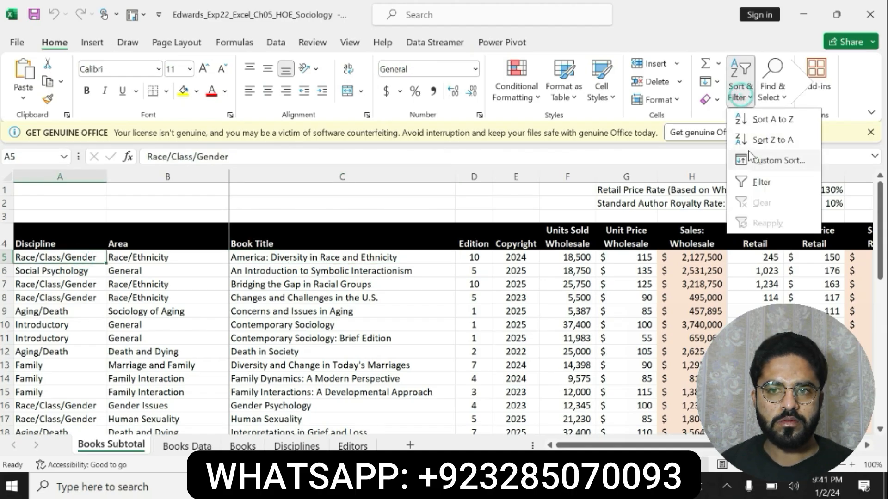
pyautogui.click(763, 160)
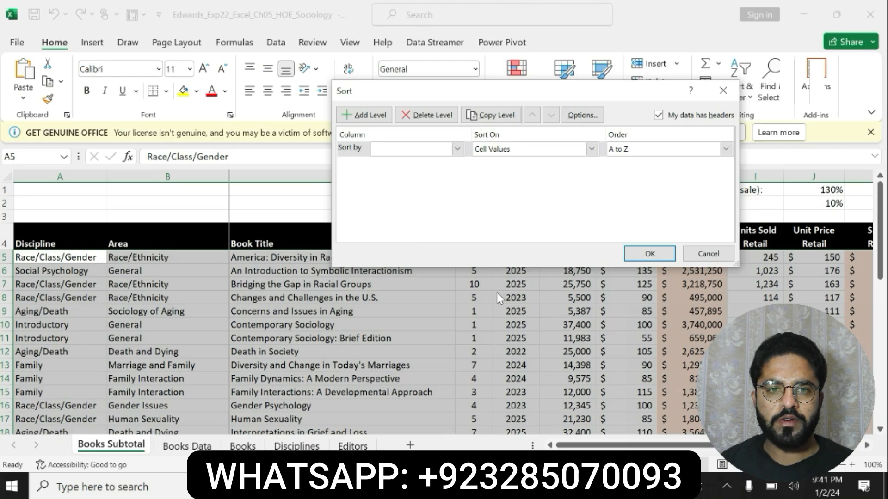
pyautogui.hotkey('alt', 'Tab')
pyautogui.click(407, 342)
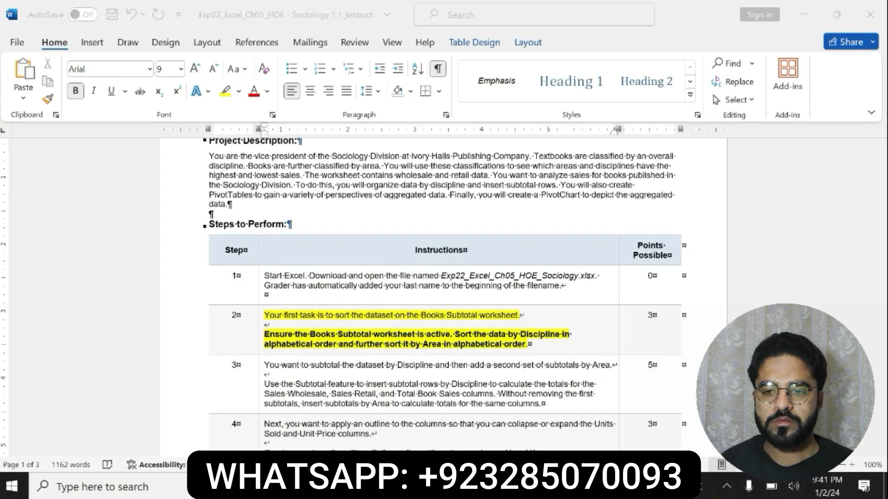
pyautogui.hotkey('alt', 'Tab')
pyautogui.click(453, 149)
pyautogui.click(390, 161)
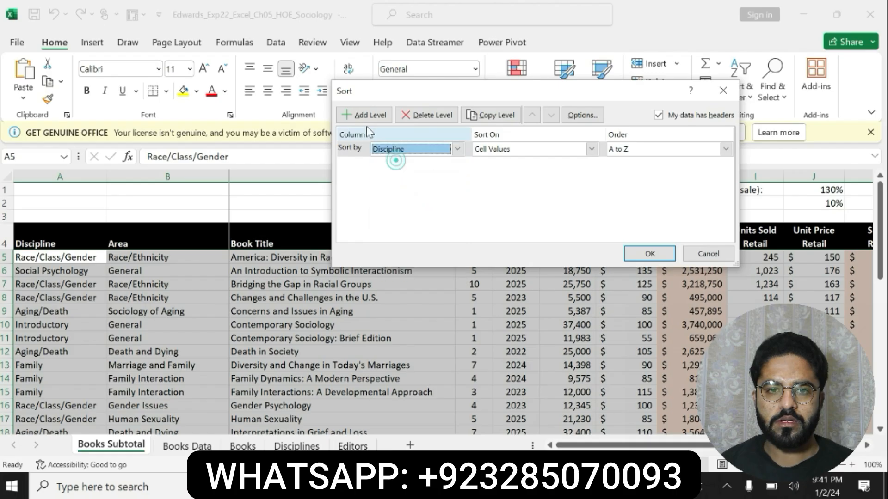
# Add Area, A to Z, as the second sort level and apply the sort to the Books Subtotal data.
pyautogui.click(365, 115)
pyautogui.hotkey('alt', 'Tab')
pyautogui.click(304, 344)
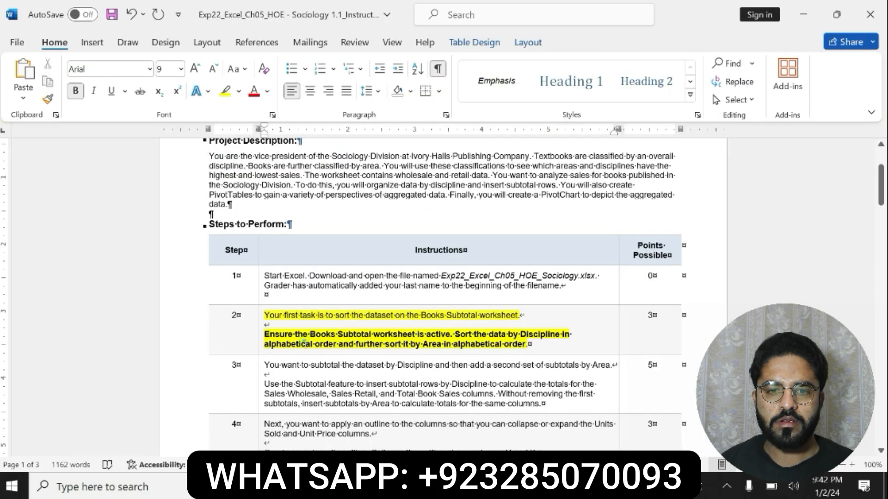
pyautogui.moveTo(346, 344); pyautogui.dragTo(500, 344)
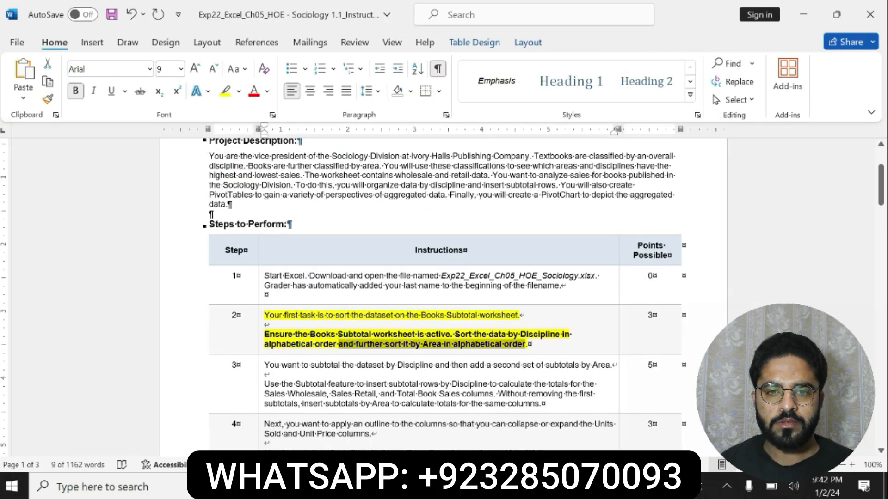
pyautogui.hotkey('alt', 'Tab')
pyautogui.click(437, 166)
pyautogui.click(407, 186)
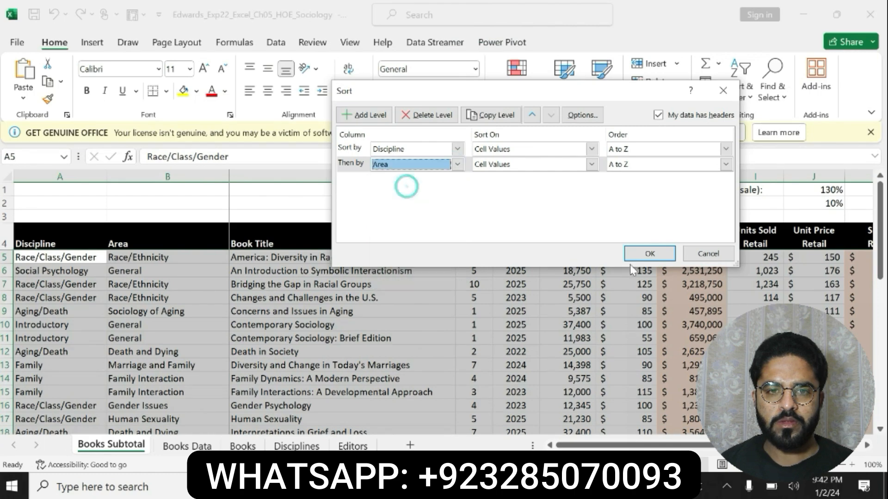
pyautogui.click(647, 254)
# Switch to the Word instructions, highlight step 3 in yellow and make its paragraph about the Subtotal feature bold.
pyautogui.hotkey('alt', 'Tab')
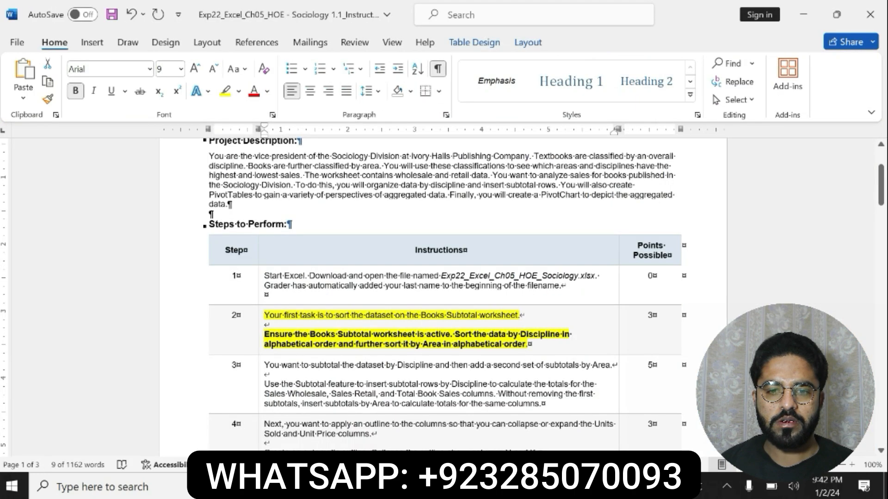
pyautogui.moveTo(261, 365); pyautogui.dragTo(543, 404)
pyautogui.click(550, 378)
pyautogui.moveTo(265, 384); pyautogui.dragTo(540, 405)
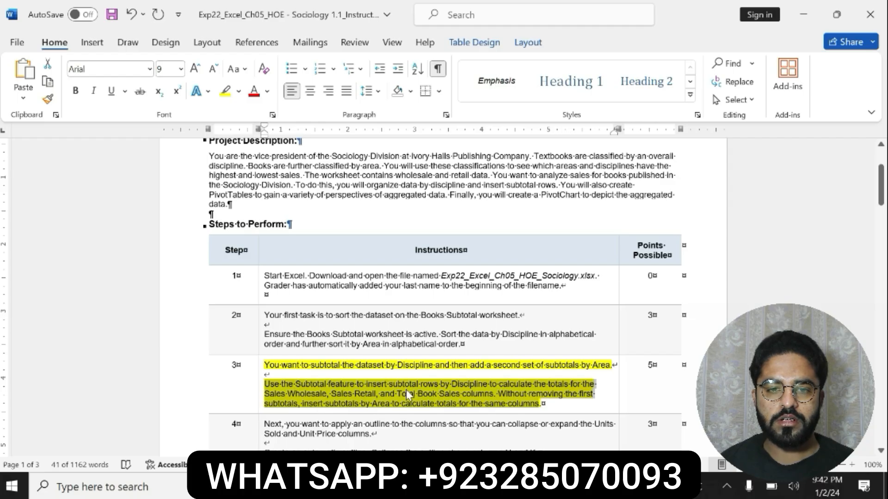
pyautogui.click(263, 384)
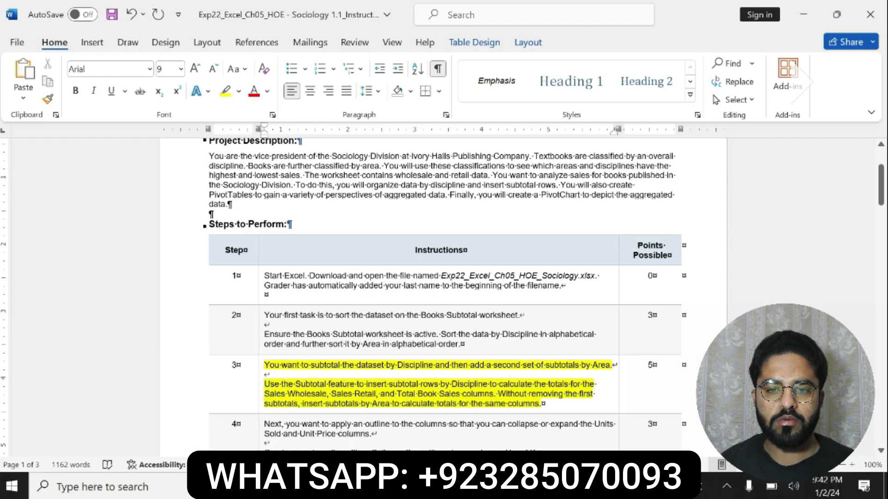
pyautogui.moveTo(265, 384); pyautogui.dragTo(541, 404)
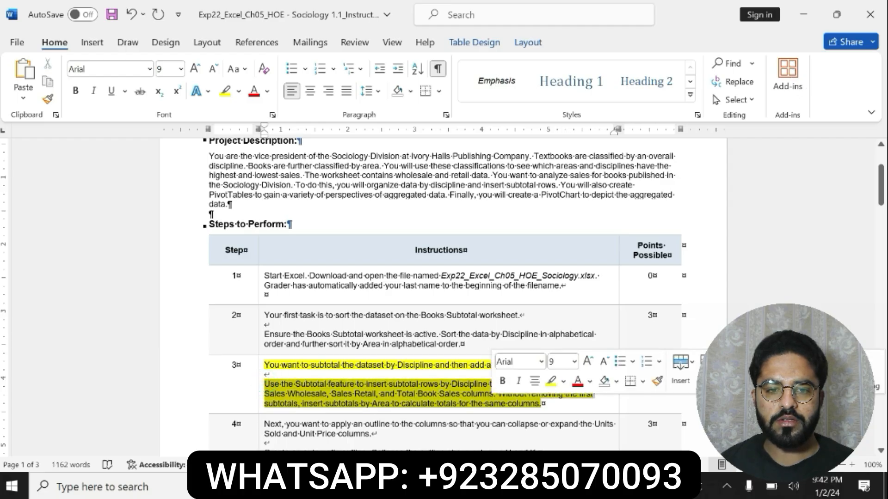
pyautogui.click(502, 382)
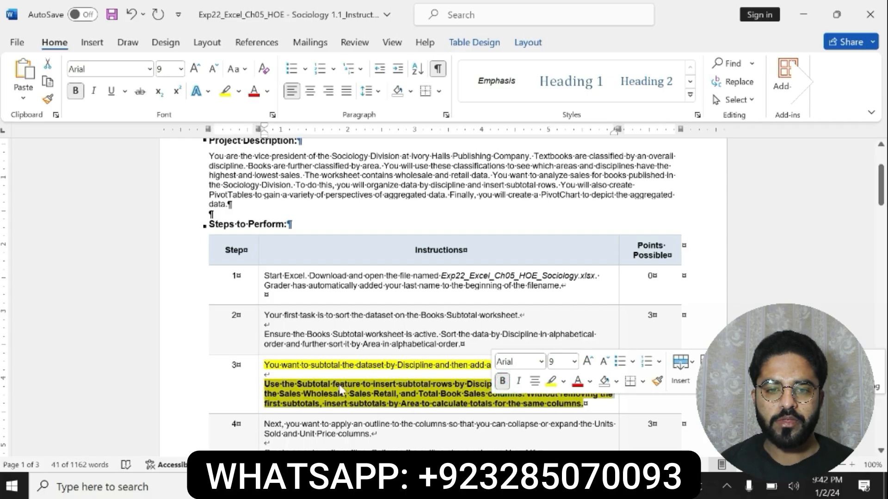
pyautogui.click(407, 386)
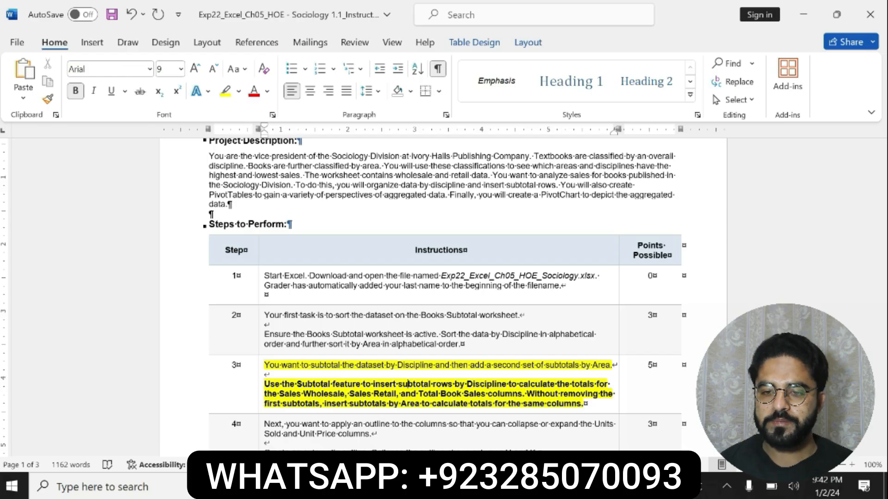
pyautogui.moveTo(455, 384); pyautogui.dragTo(585, 404)
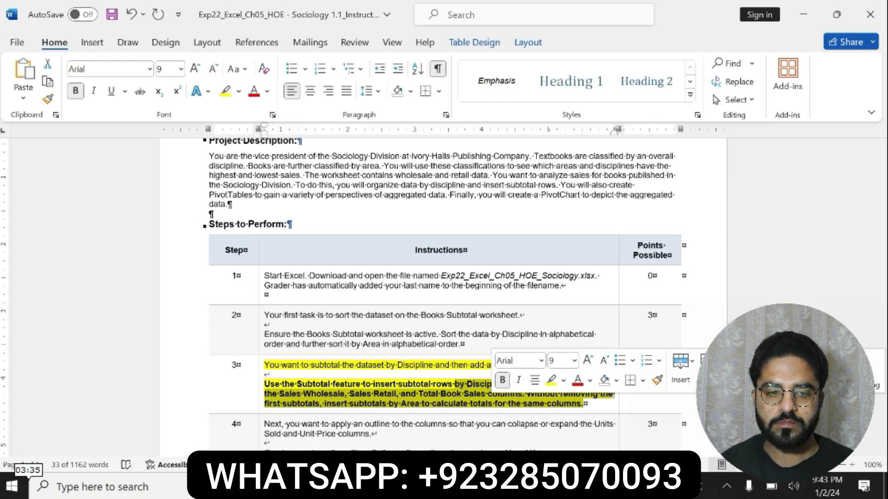
pyautogui.click(429, 384)
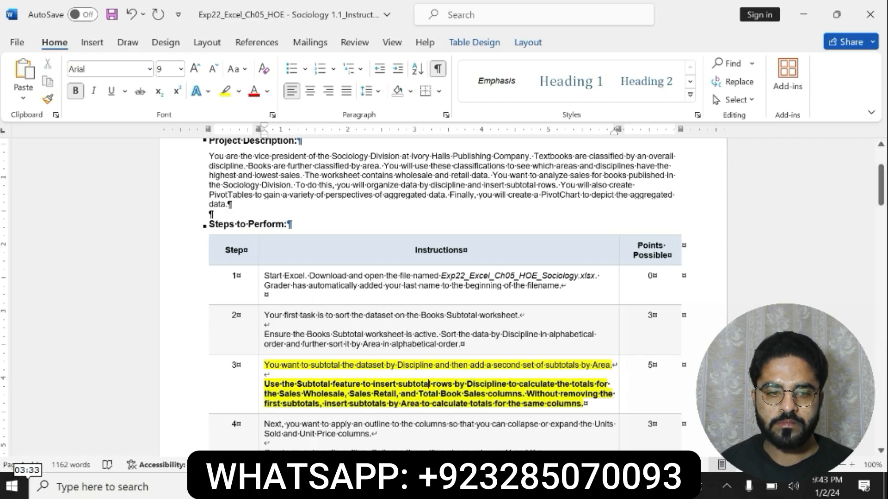
pyautogui.moveTo(265, 404); pyautogui.dragTo(582, 403)
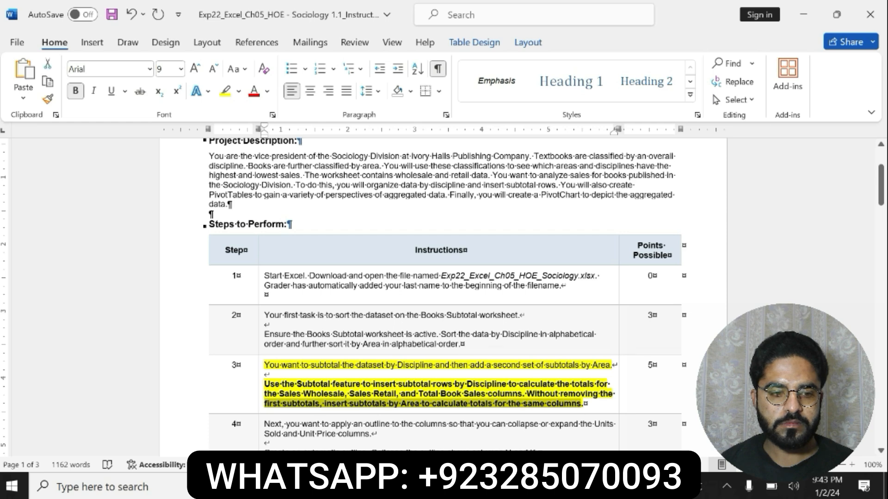
# Recheck the step 3 instructions in Word, switch to Excel and open the Subtotal settings for the Books Subtotal data.
pyautogui.hotkey('alt', 'Tab')
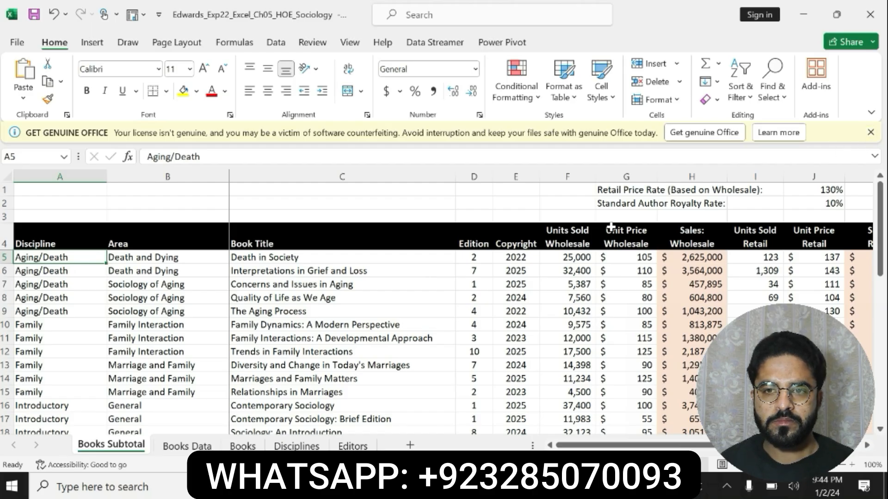
pyautogui.moveTo(559, 487)
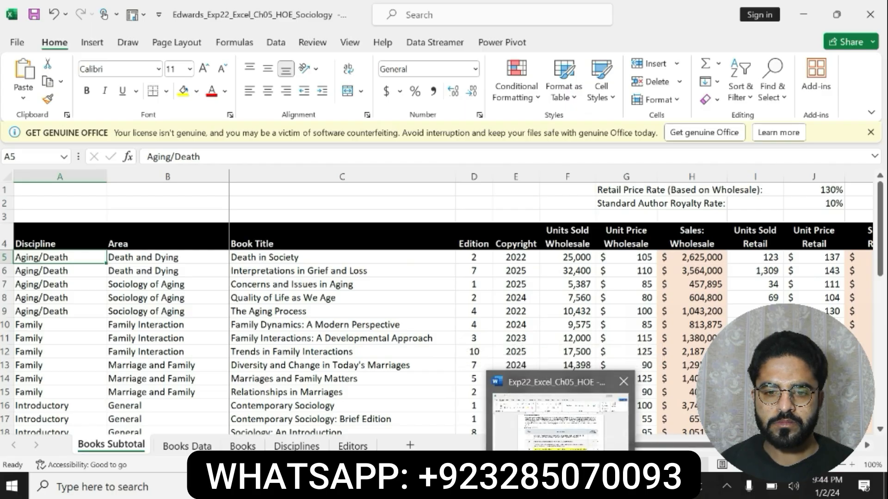
pyautogui.click(568, 437)
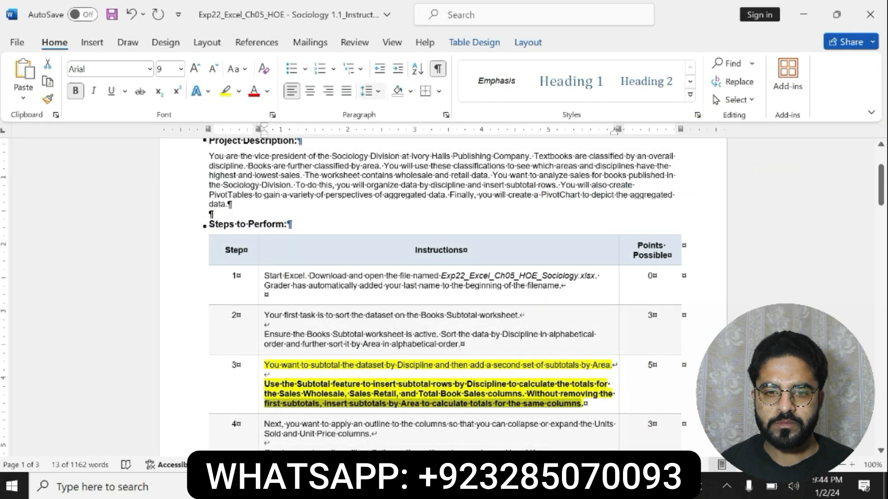
pyautogui.click(531, 487)
pyautogui.click(273, 43)
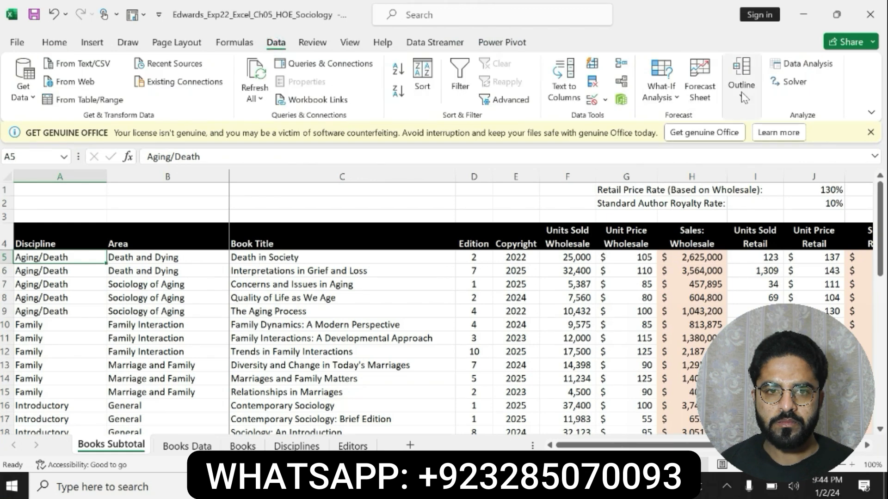
pyautogui.click(742, 93)
pyautogui.click(793, 156)
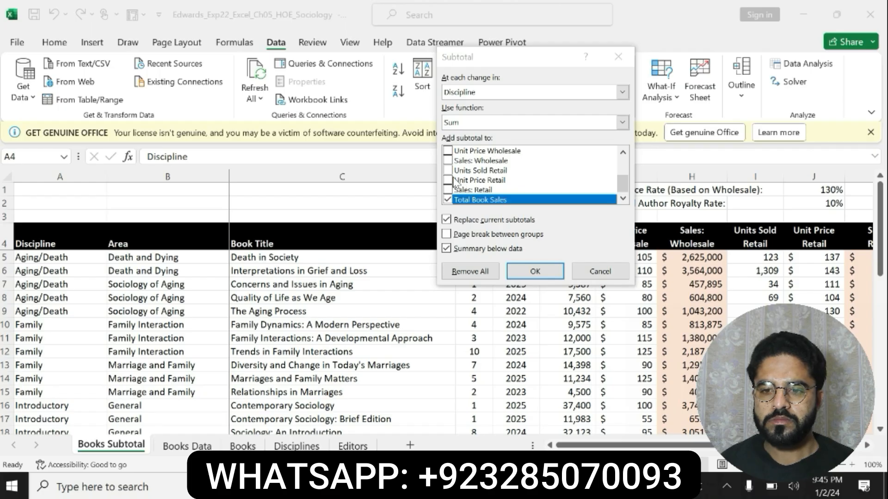
# Insert Sum subtotals at each change in Discipline for Sales: Wholesale, Sales: Retail and Total Book Sales.
pyautogui.click(447, 160)
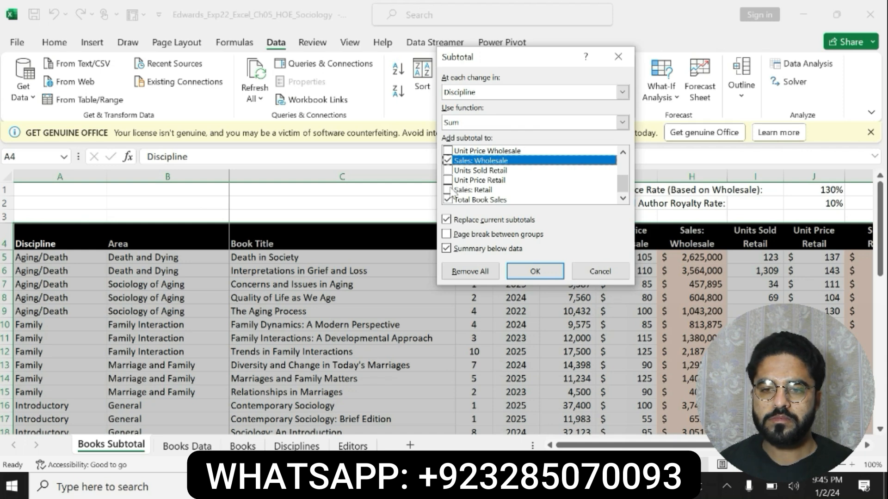
pyautogui.click(448, 190)
pyautogui.hotkey('alt', 'Tab')
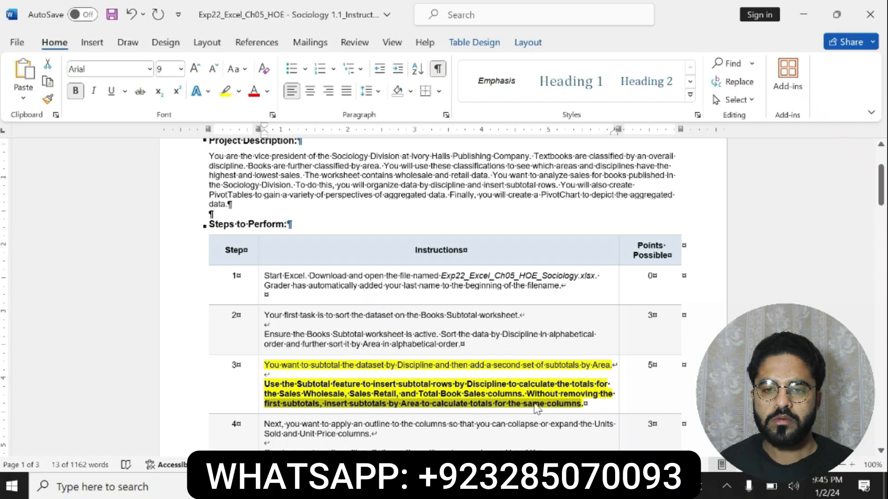
pyautogui.hotkey('alt', 'Tab')
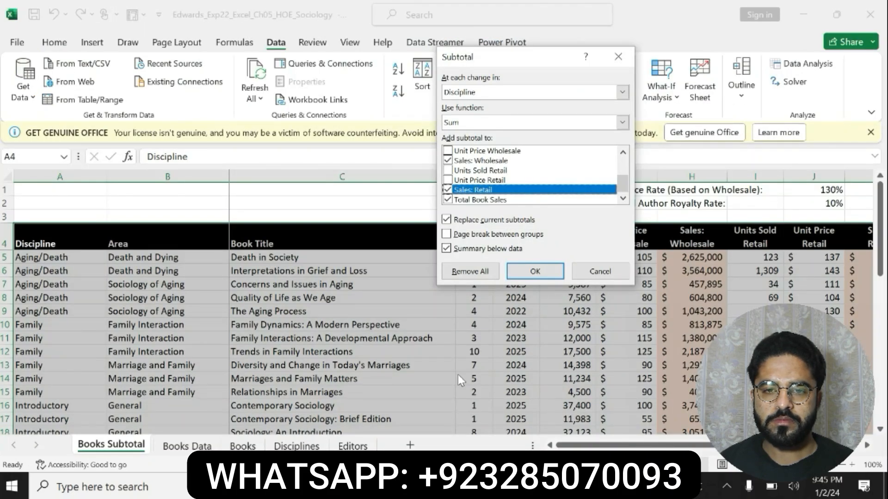
pyautogui.click(535, 272)
pyautogui.moveTo(880, 218)
pyautogui.mouseDown()
pyautogui.moveTo(880, 237)
pyautogui.moveTo(880, 217)
pyautogui.mouseUp()
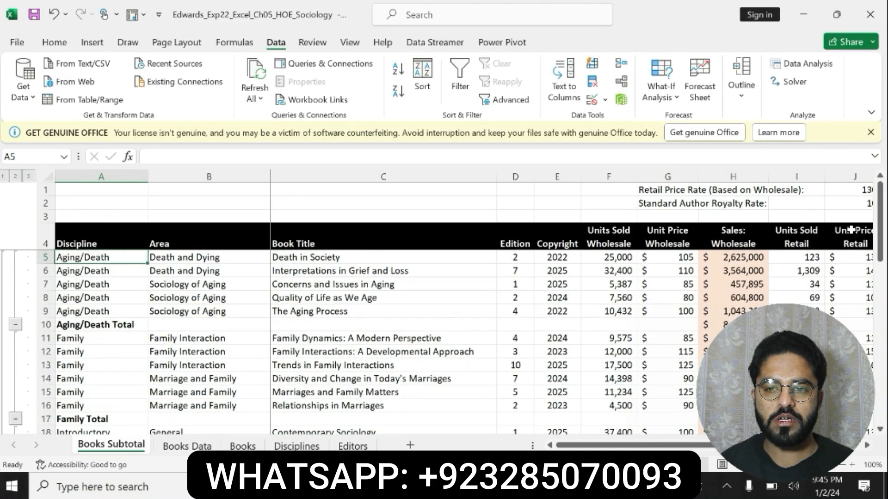
# Switch to the Word instructions and remove the yellow highlight and bold formatting from step 3.
pyautogui.hotkey('alt', 'Tab')
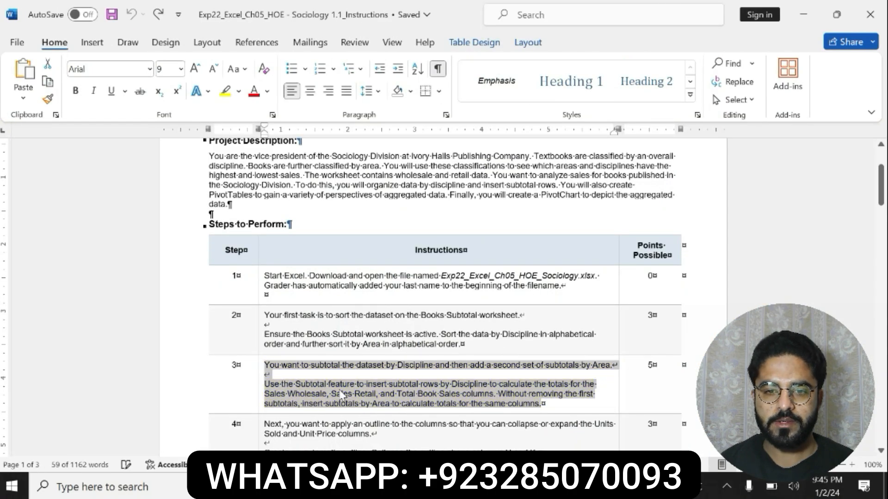
pyautogui.scroll(-3, 883, 201)
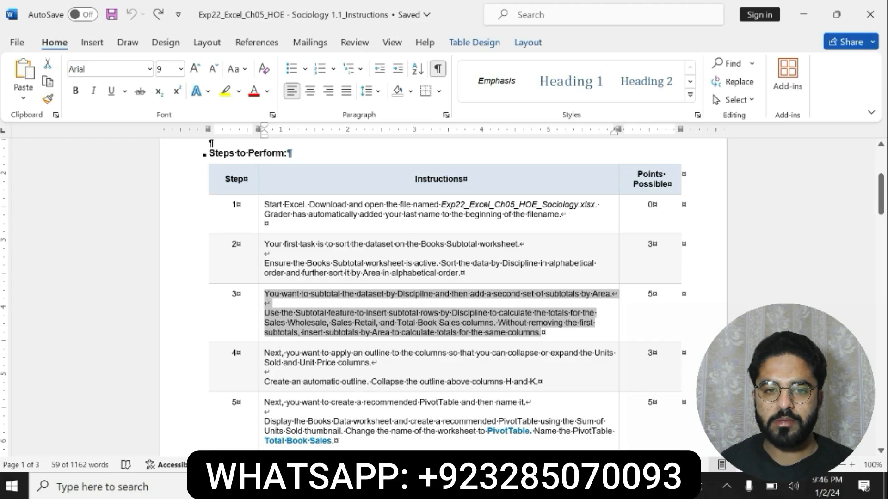
pyautogui.moveTo(265, 353); pyautogui.dragTo(540, 382)
pyautogui.click(502, 357)
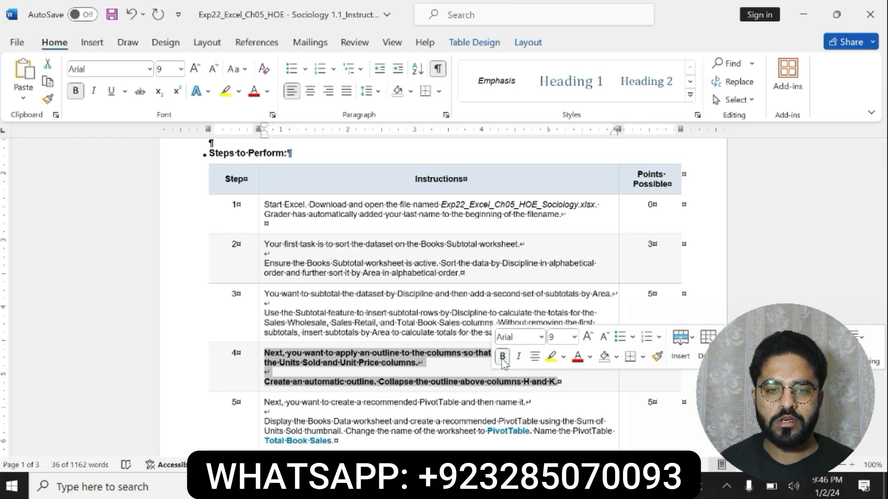
pyautogui.hotkey('ctrl', 'z')
pyautogui.hotkey('ctrl', 'z')
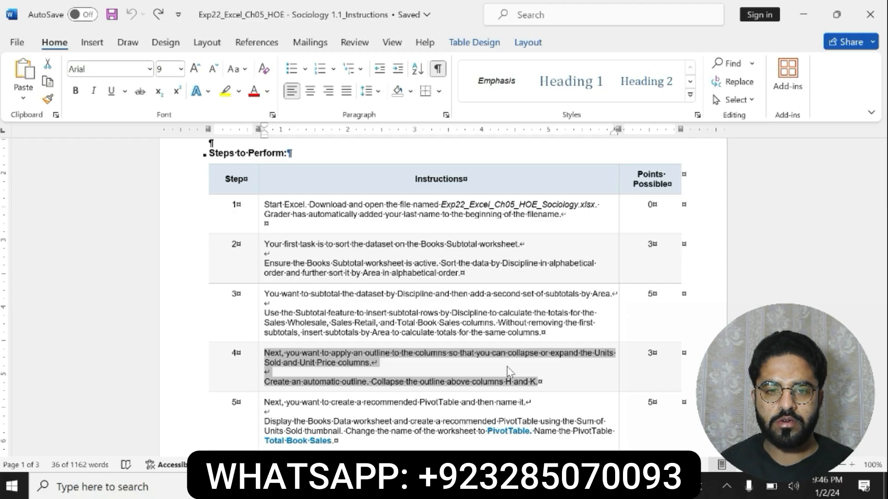
# Highlight the step 3 wording "by Area to calculate totals for the same columns." in yellow.
pyautogui.moveTo(508, 371); pyautogui.dragTo(541, 332)
pyautogui.click(378, 306)
pyautogui.click(564, 308)
pyautogui.click(553, 311)
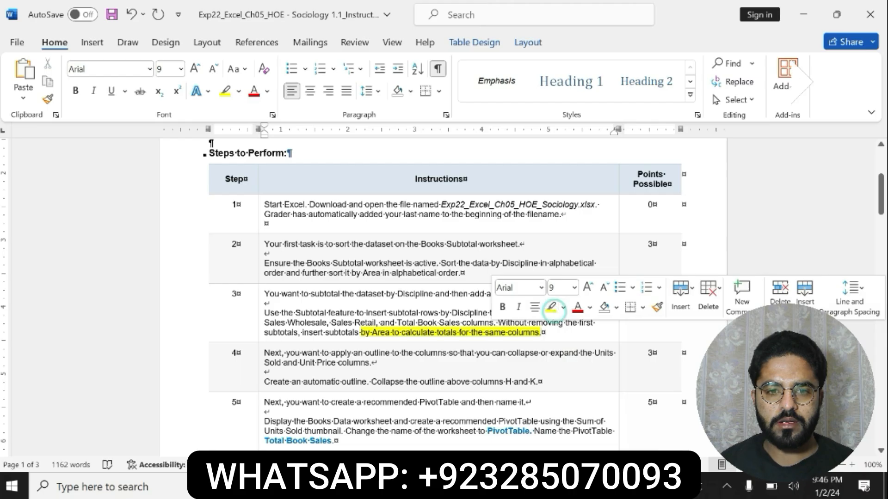
# Switch to Excel and add Sum subtotals at each change in Area for the same three sales columns, without replacing the current subtotals.
pyautogui.click(504, 486)
pyautogui.click(741, 88)
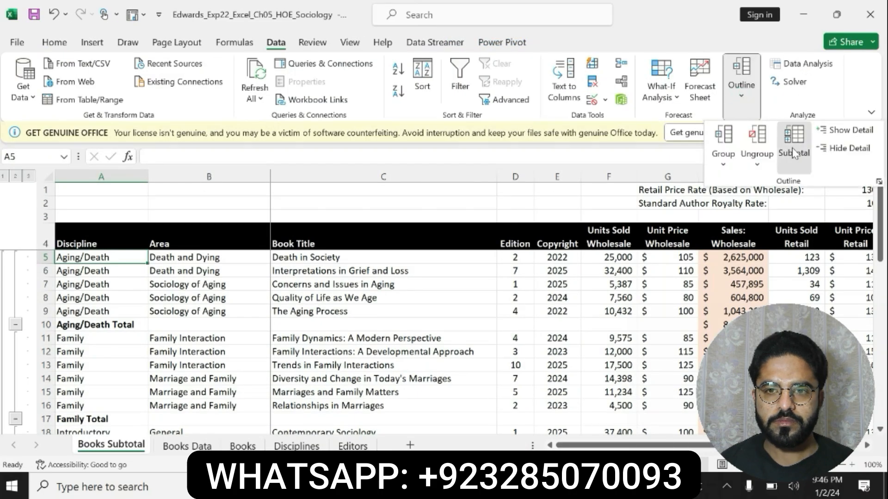
pyautogui.click(791, 147)
pyautogui.click(446, 219)
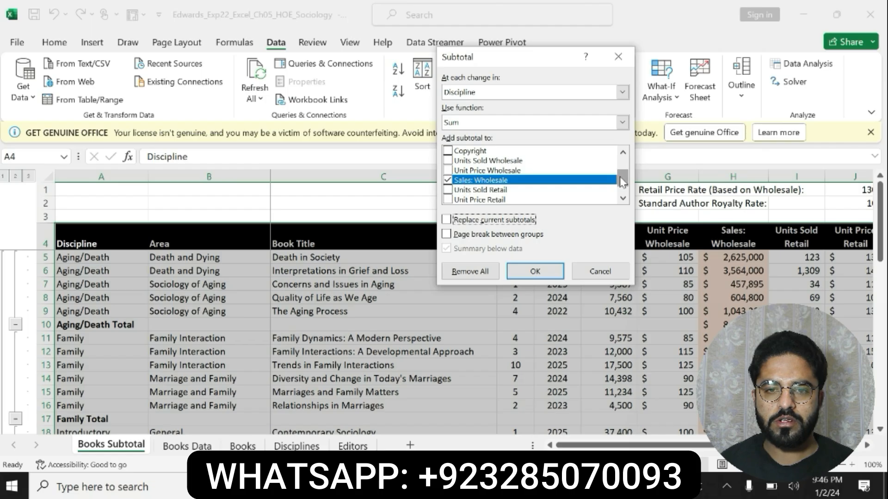
pyautogui.moveTo(622, 178); pyautogui.dragTo(621, 199)
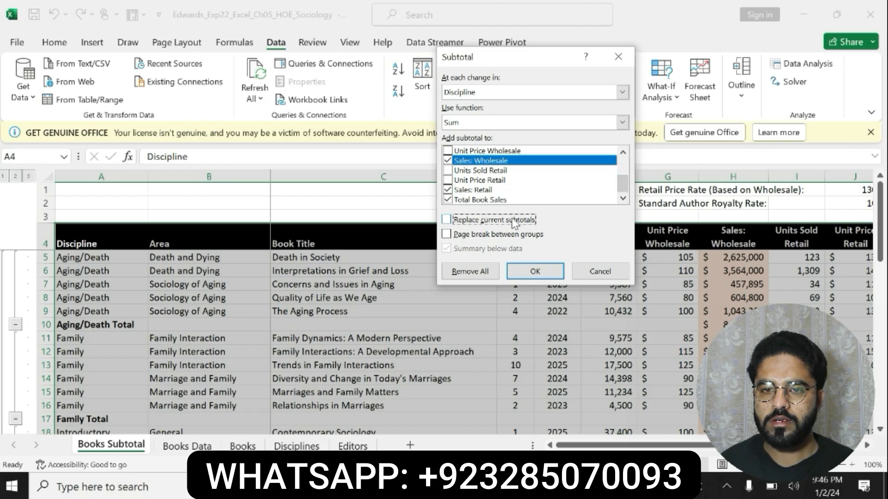
pyautogui.click(622, 92)
pyautogui.click(467, 112)
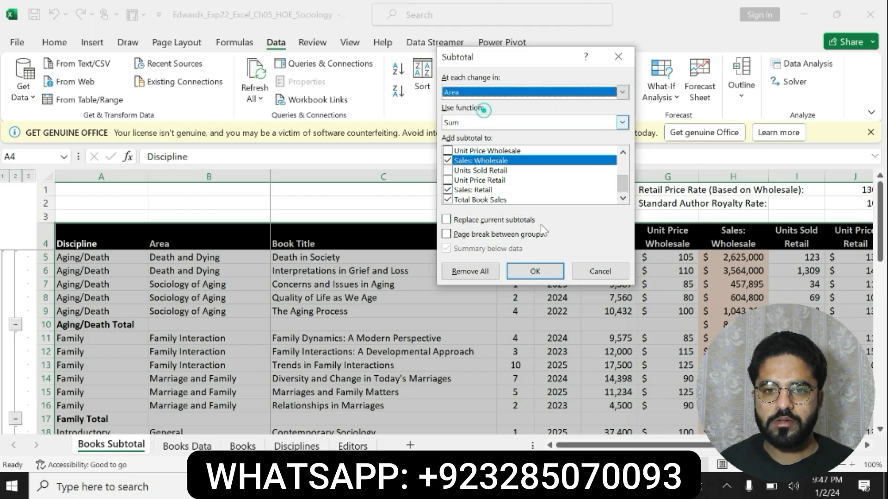
pyautogui.click(541, 273)
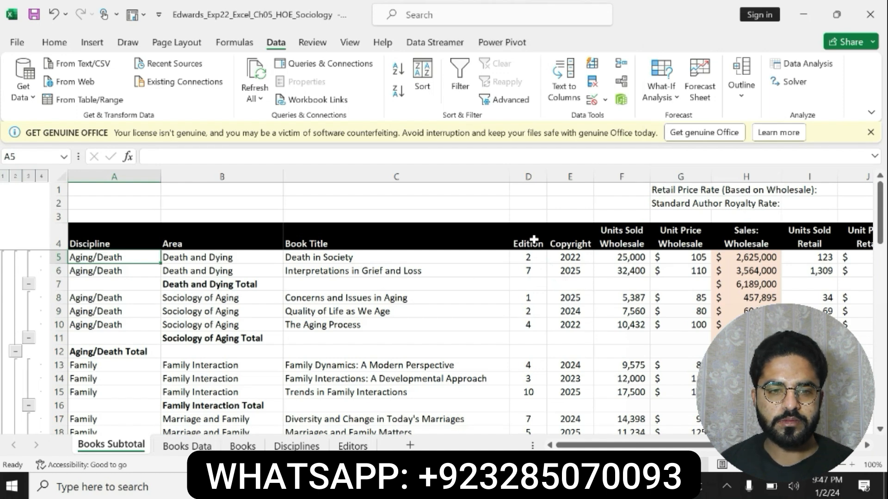
# Switch to the Word instructions, highlight step 4 in yellow and make its automatic outline paragraph bold.
pyautogui.hotkey('alt', 'Tab')
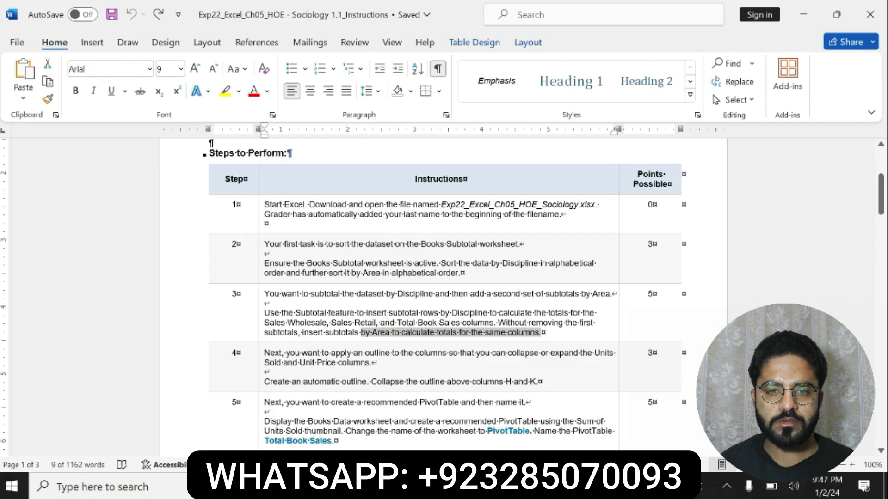
pyautogui.moveTo(264, 352); pyautogui.dragTo(512, 388)
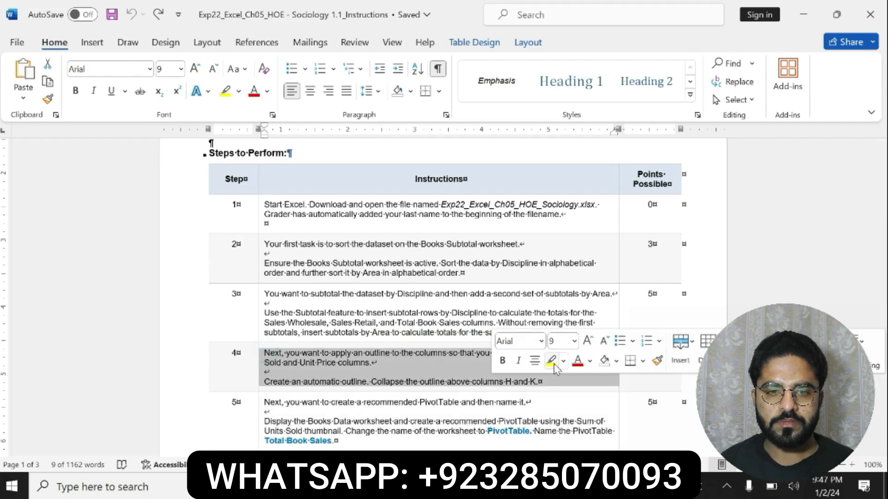
pyautogui.click(552, 361)
pyautogui.moveTo(265, 381); pyautogui.dragTo(538, 381)
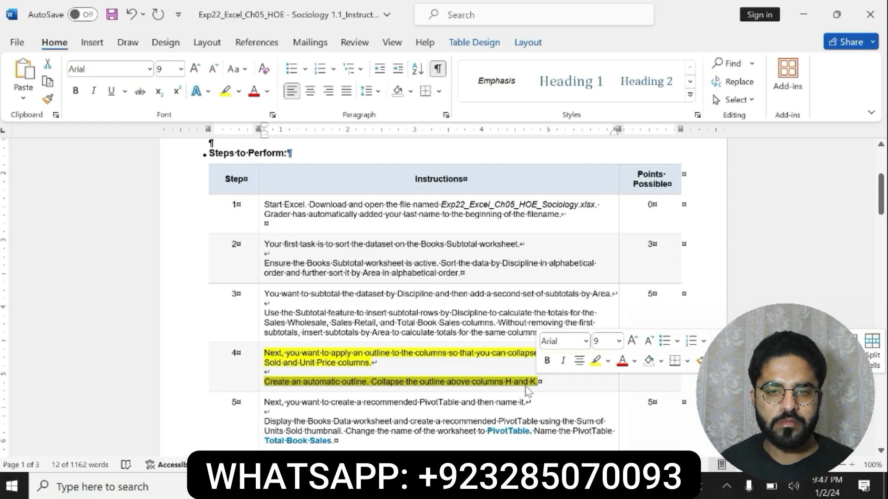
pyautogui.hotkey('ctrl', 'b')
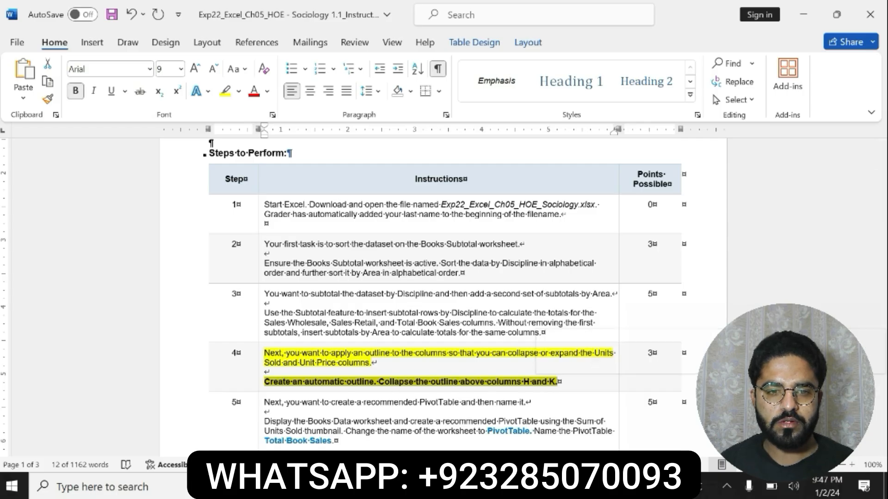
# Switch to Excel and apply an Auto Outline to the Books Subtotal worksheet, modifying the existing outline.
pyautogui.hotkey('alt', 'Tab')
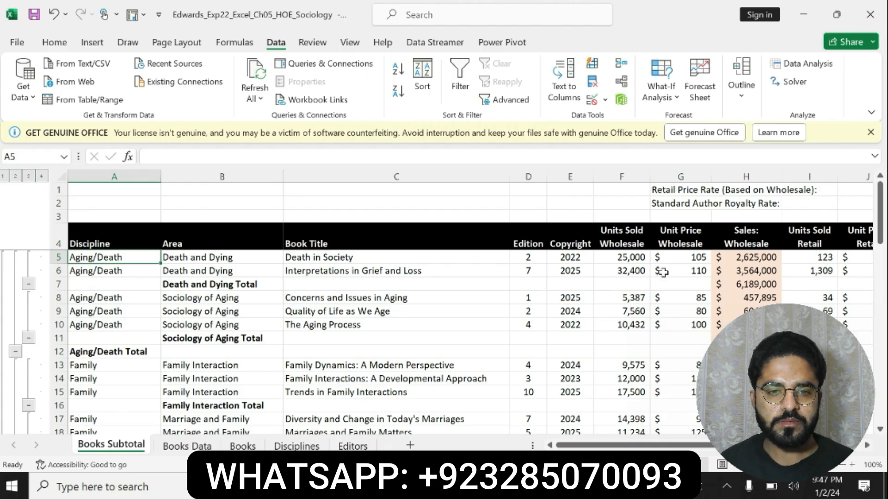
pyautogui.click(741, 83)
pyautogui.click(724, 167)
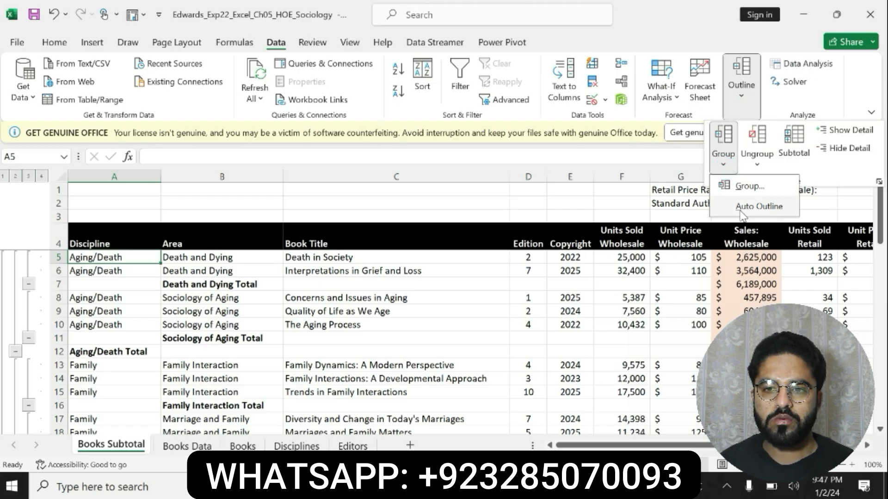
pyautogui.click(740, 212)
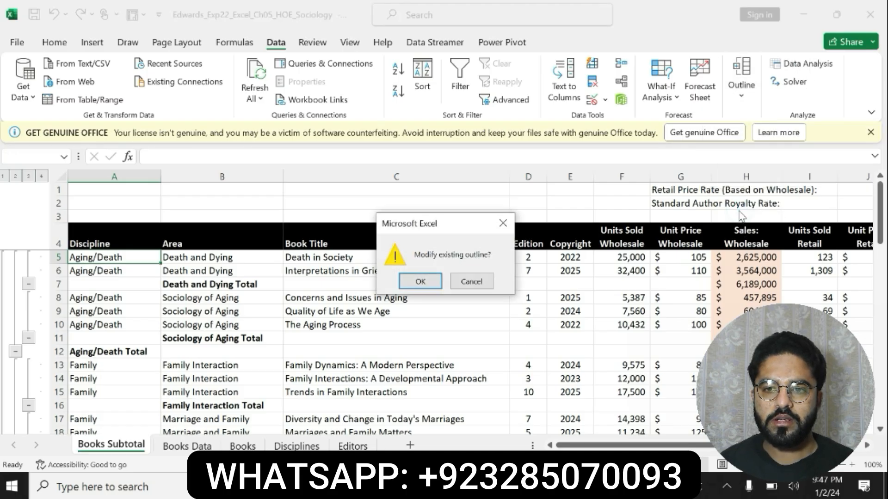
pyautogui.click(423, 282)
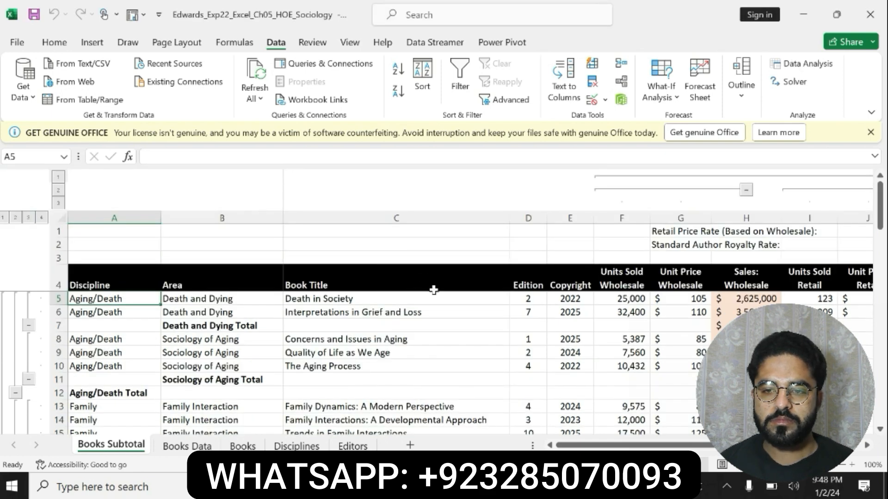
# Collapse the column outline groups above columns H and K.
pyautogui.moveTo(597, 445); pyautogui.dragTo(632, 447)
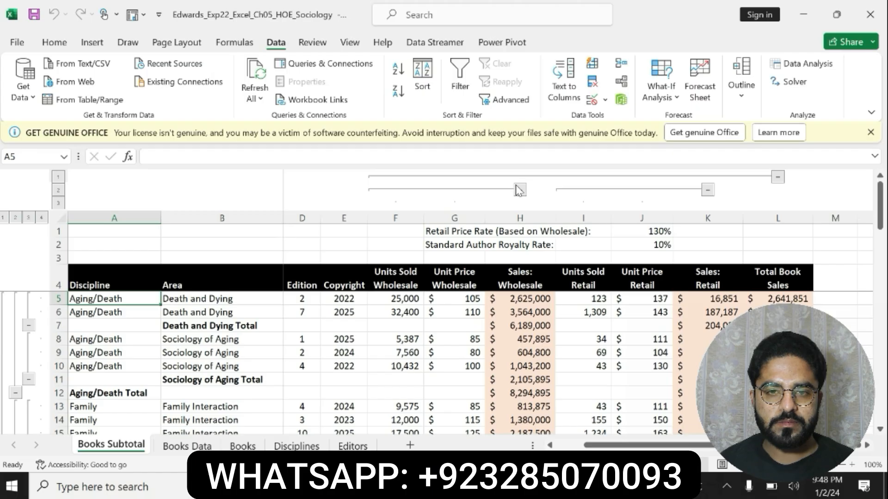
pyautogui.click(520, 189)
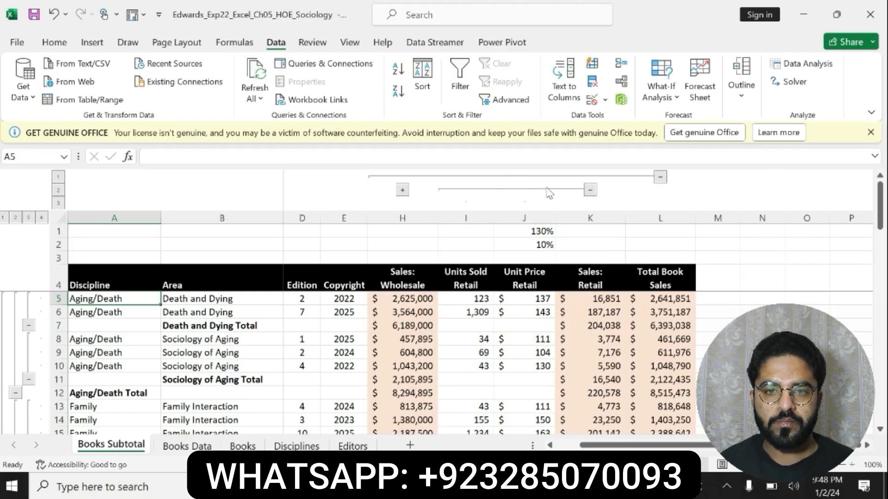
pyautogui.click(589, 189)
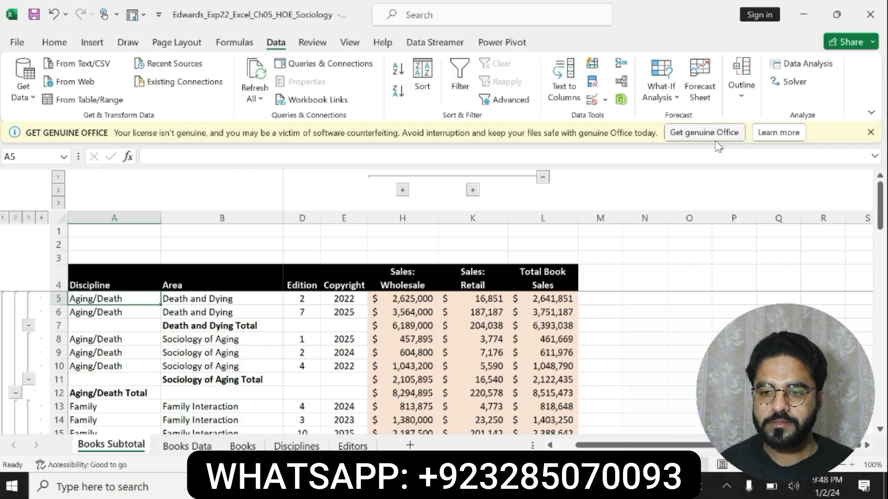
# Switch to the Word instructions and undo the highlight and bold formatting on step 4.
pyautogui.hotkey('alt', 'Tab')
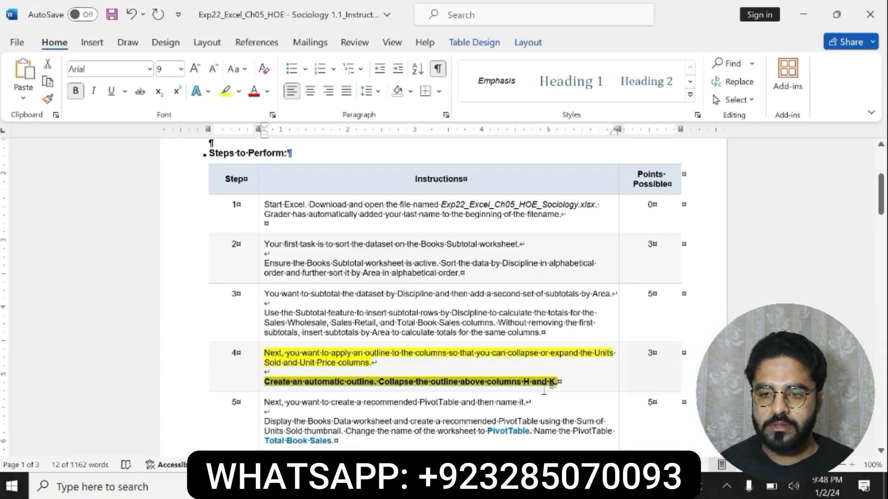
pyautogui.click(544, 384)
pyautogui.hotkey('ctrl', 'z')
pyautogui.hotkey('ctrl', 'z')
# Highlight the step 5 instructions on the recommended PivotTable in yellow, make them bold and switch back to Excel.
pyautogui.moveTo(264, 402); pyautogui.dragTo(334, 442)
pyautogui.click(372, 413)
pyautogui.click(411, 413)
pyautogui.moveTo(265, 422); pyautogui.dragTo(393, 441)
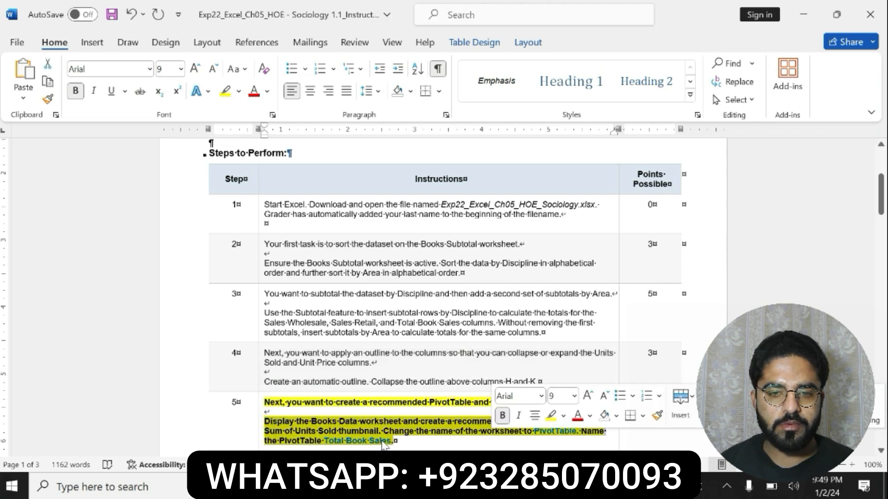
pyautogui.click(413, 431)
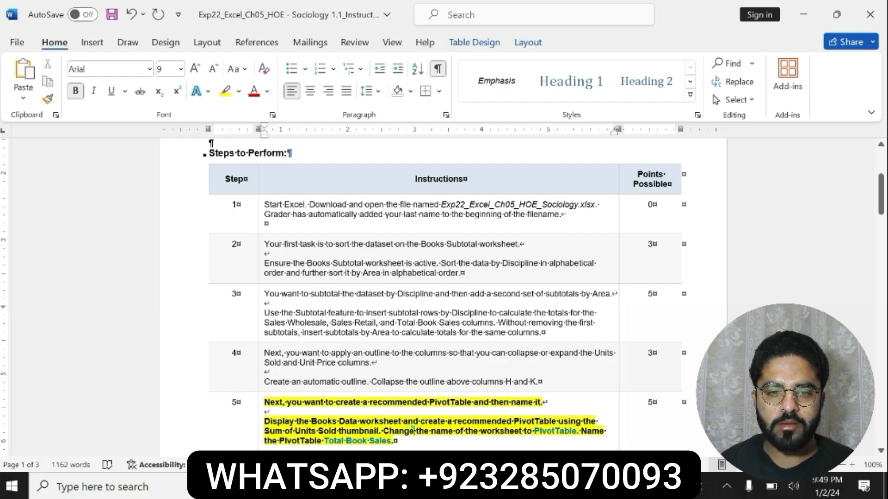
pyautogui.moveTo(420, 421); pyautogui.dragTo(382, 435)
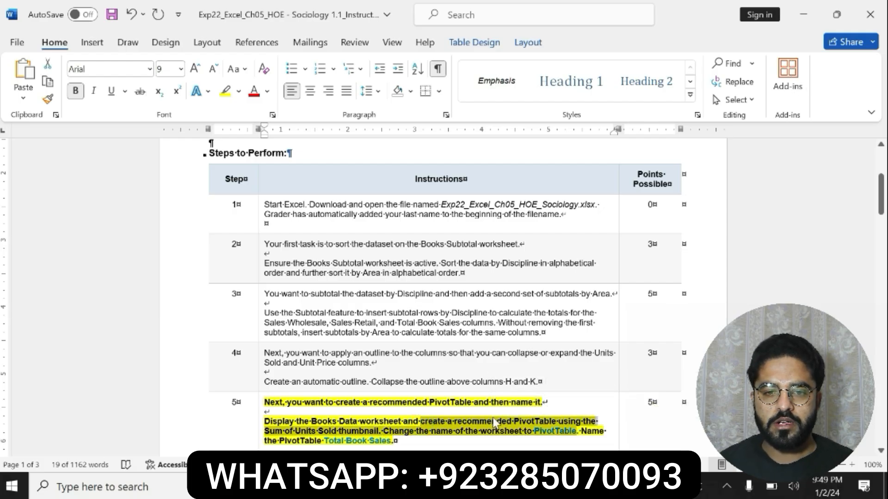
pyautogui.click(483, 486)
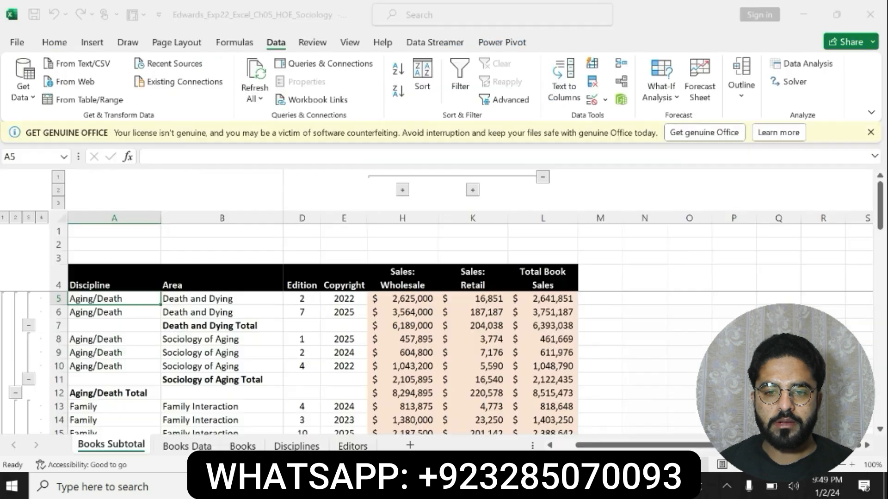
# Display the Books Data worksheet and open the recommended PivotTables for its dataset.
pyautogui.click(194, 444)
pyautogui.click(78, 257)
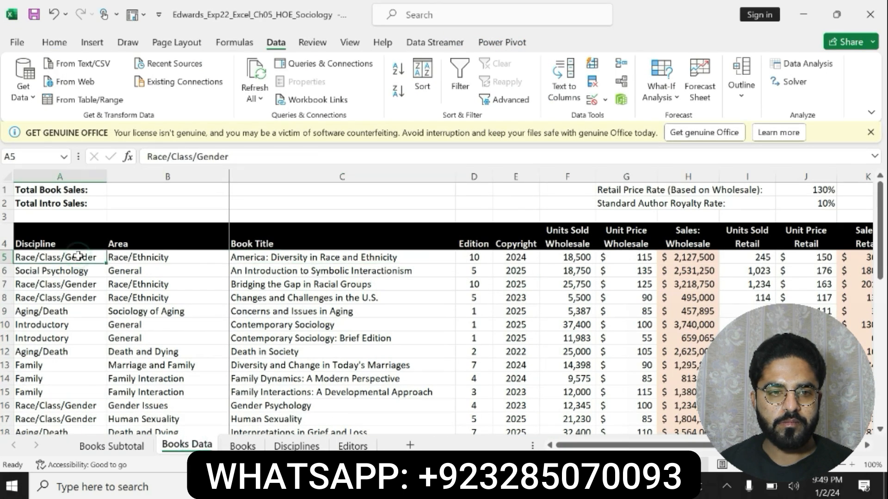
pyautogui.click(92, 42)
pyautogui.click(68, 77)
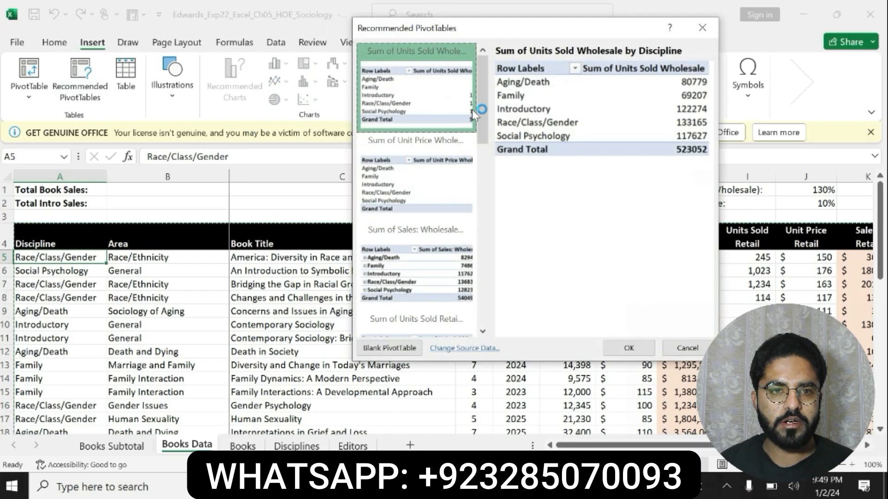
# Check the required thumbnail in step 5 of the Word instructions and create the Sum of Units Sold Wholesale by Discipline recommended PivotTable in Excel.
pyautogui.click(397, 487)
pyautogui.click(457, 423)
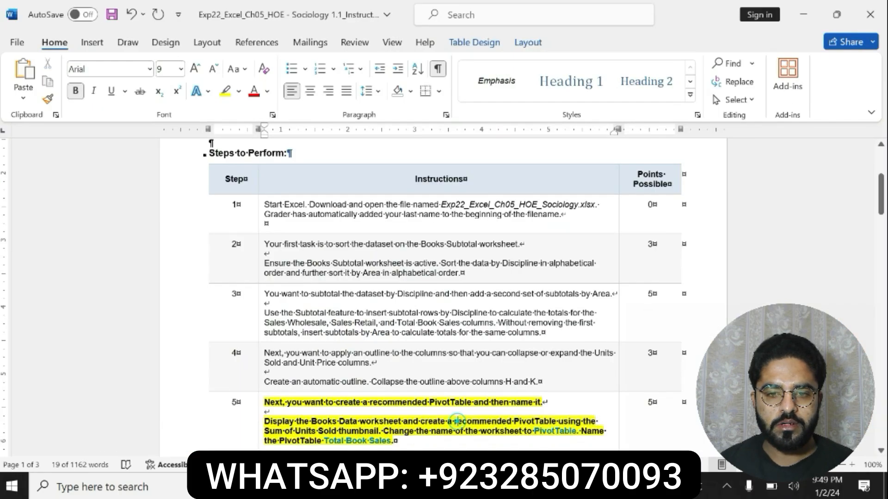
pyautogui.moveTo(265, 432); pyautogui.dragTo(379, 432)
pyautogui.click(425, 487)
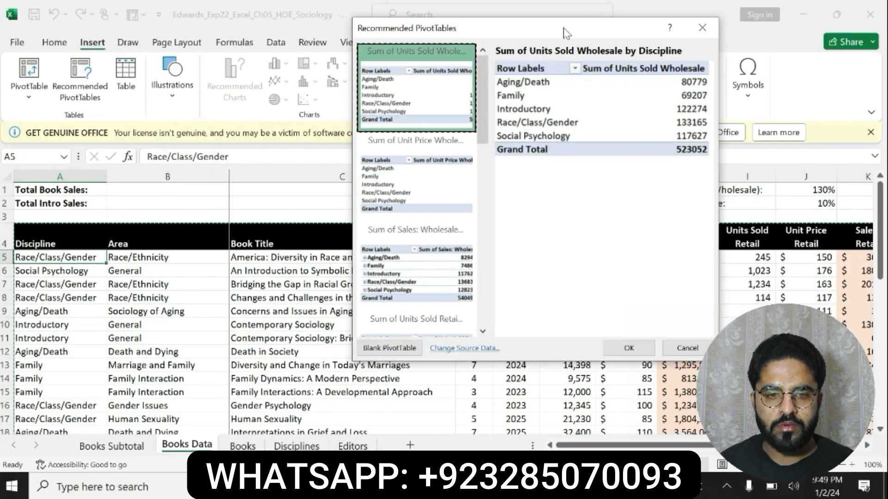
pyautogui.click(589, 487)
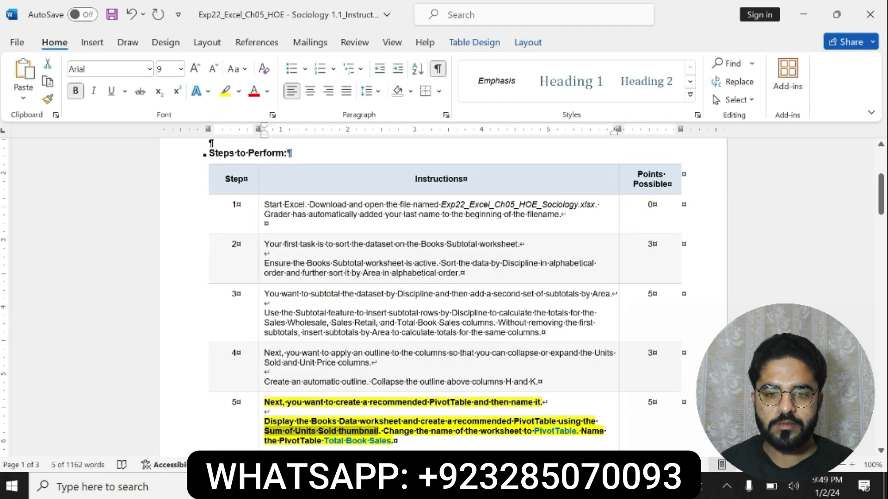
pyautogui.click(425, 486)
pyautogui.click(426, 185)
pyautogui.click(405, 85)
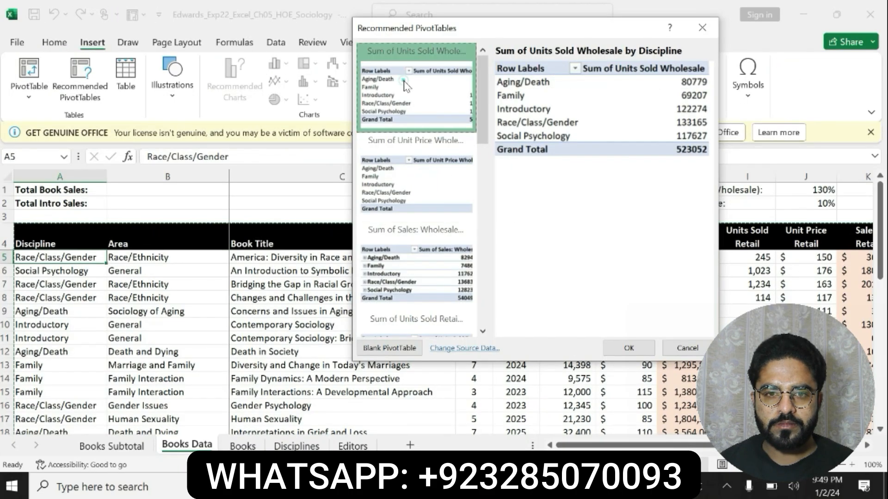
pyautogui.click(439, 252)
pyautogui.click(451, 86)
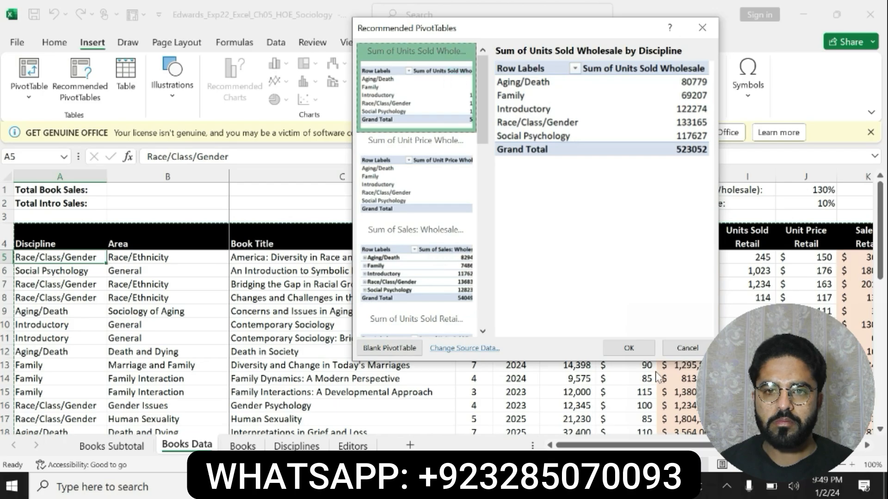
pyautogui.click(628, 348)
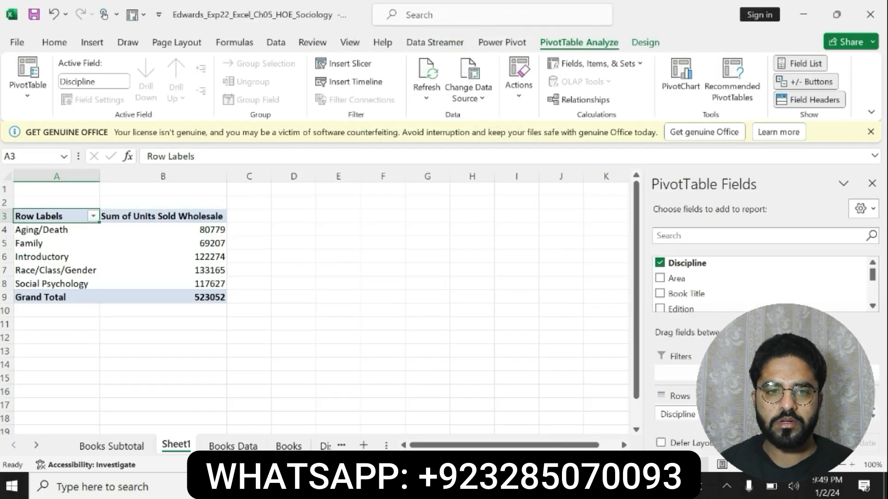
# Copy the worksheet name from step 5 of the Word instructions and rename the new PivotTable's worksheet as PivotTable in Excel.
pyautogui.hotkey('alt', 'Tab')
pyautogui.moveTo(534, 430); pyautogui.dragTo(577, 432)
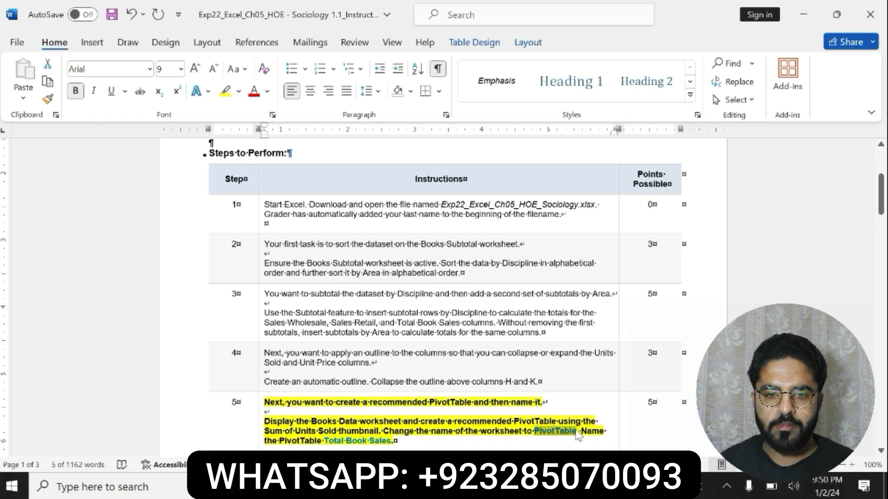
pyautogui.hotkey('ctrl', 'c')
pyautogui.hotkey('alt', 'Tab')
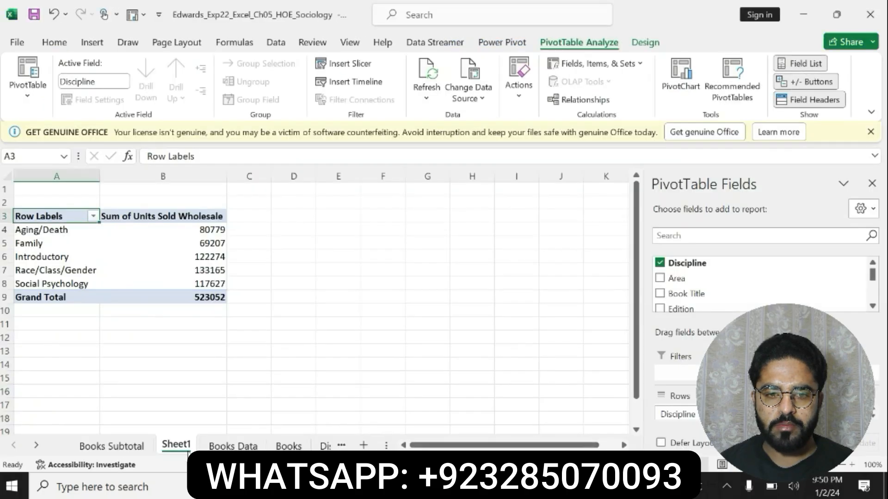
pyautogui.rightClick(187, 445)
pyautogui.click(224, 286)
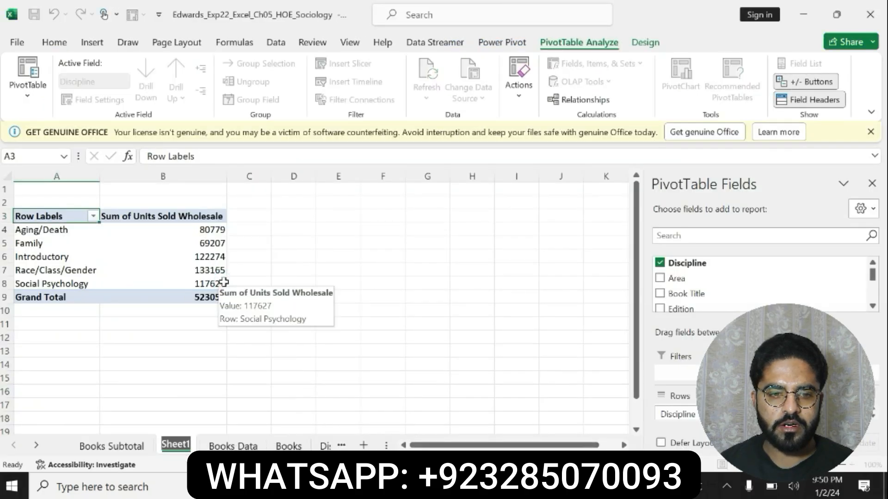
pyautogui.write('PivotTable')
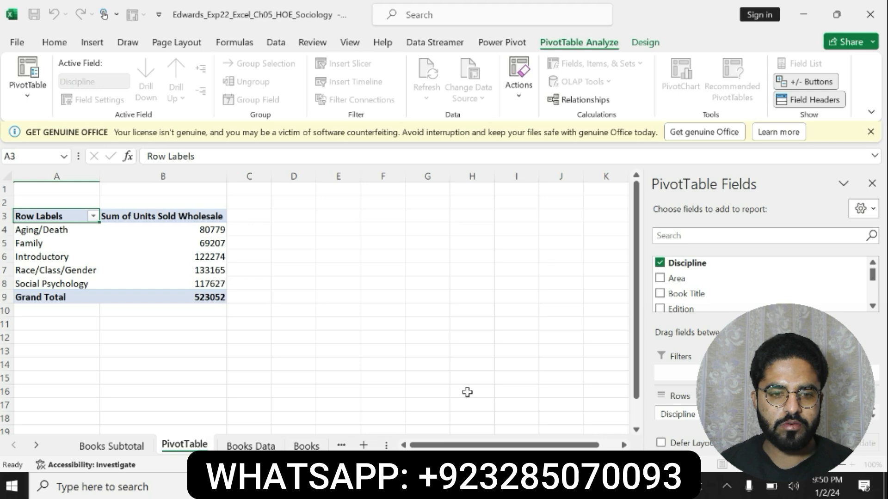
# Take the name Total Book Sales from step 5 of the Word instructions and name the PivotTable with it in Excel.
pyautogui.hotkey('alt', 'Tab')
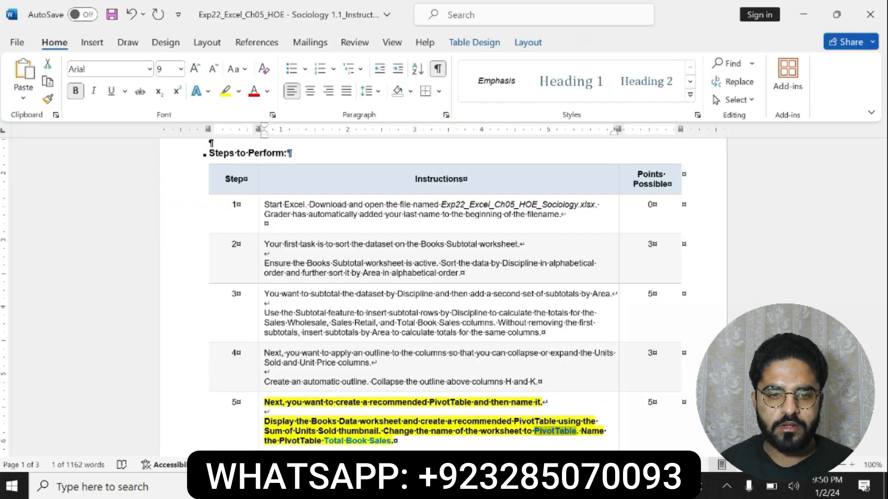
pyautogui.moveTo(324, 441); pyautogui.dragTo(392, 441)
pyautogui.hotkey('alt', 'Tab')
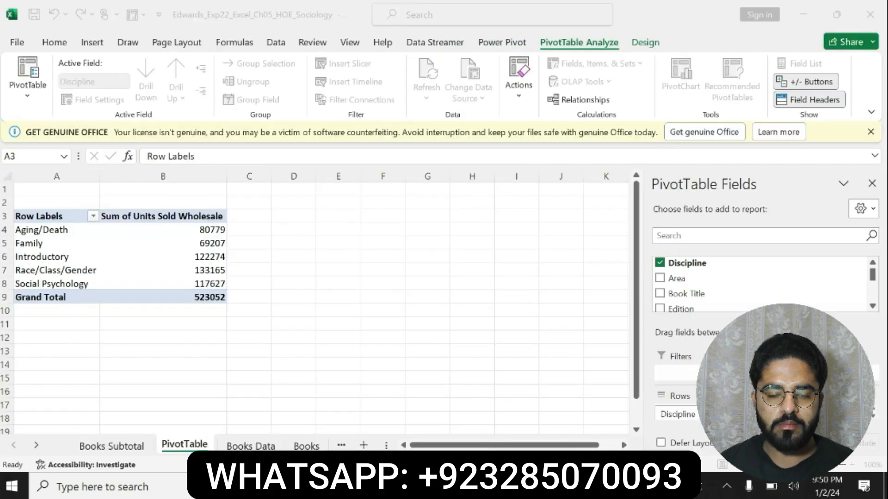
pyautogui.click(28, 76)
pyautogui.click(157, 228)
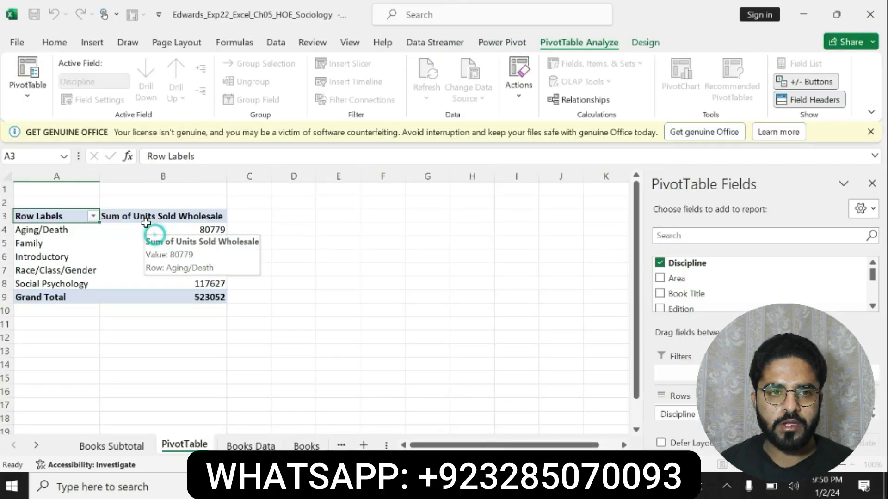
pyautogui.click(146, 218)
pyautogui.click(34, 96)
pyautogui.click(48, 148)
pyautogui.hotkey('ctrl', 'v')
pyautogui.press('Return')
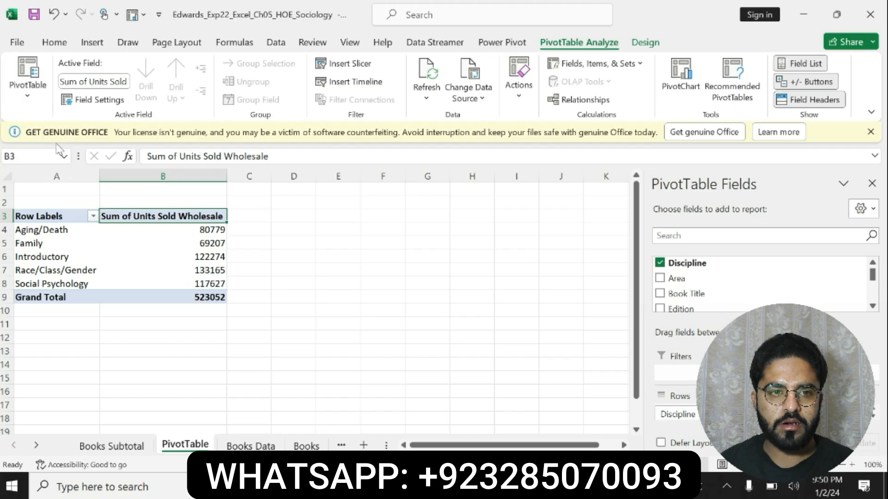
# Switch to the Word instructions and undo the yellow highlight and bold formatting on step 5.
pyautogui.hotkey('alt', 'Tab')
pyautogui.hotkey('ctrl', 'z')
pyautogui.hotkey('ctrl', 'z')
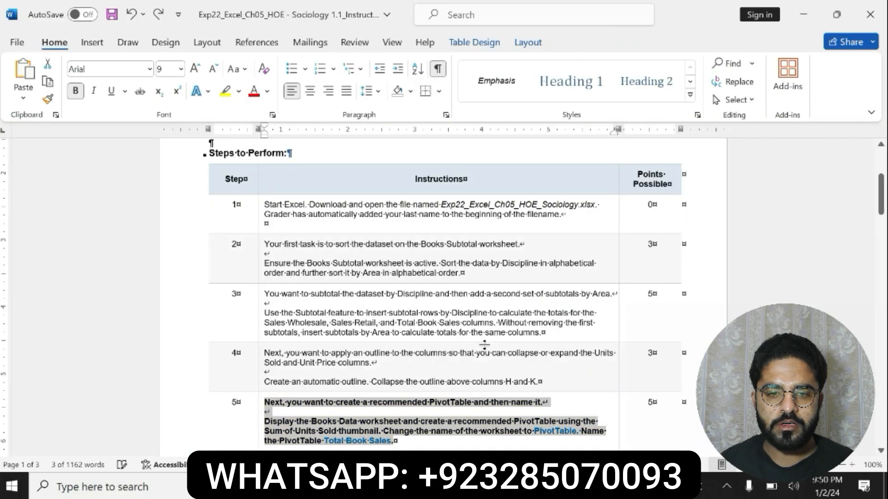
# Make the step 6 instructions on comparing total book sales bold and highlight them in yellow.
pyautogui.scroll(-3, 605, 332)
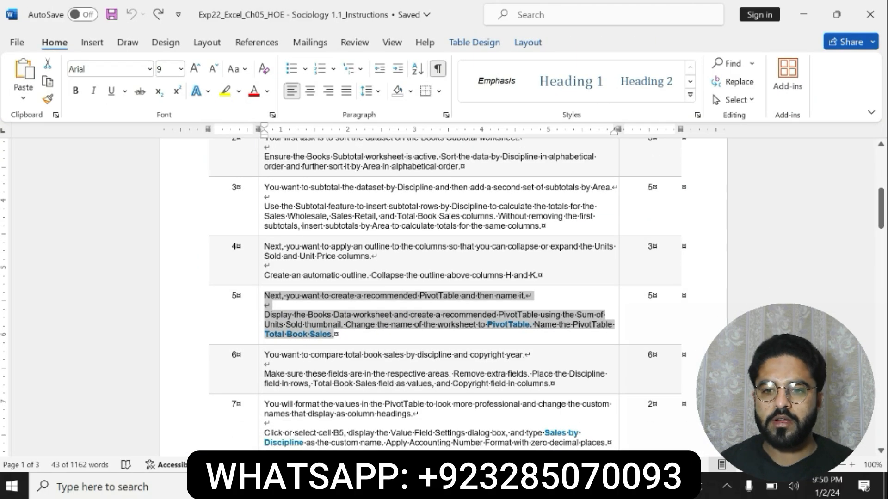
pyautogui.moveTo(265, 355)
pyautogui.mouseDown()
pyautogui.moveTo(273, 367)
pyautogui.moveTo(549, 385)
pyautogui.mouseUp()
pyautogui.hotkey('ctrl', 'b')
pyautogui.click(552, 363)
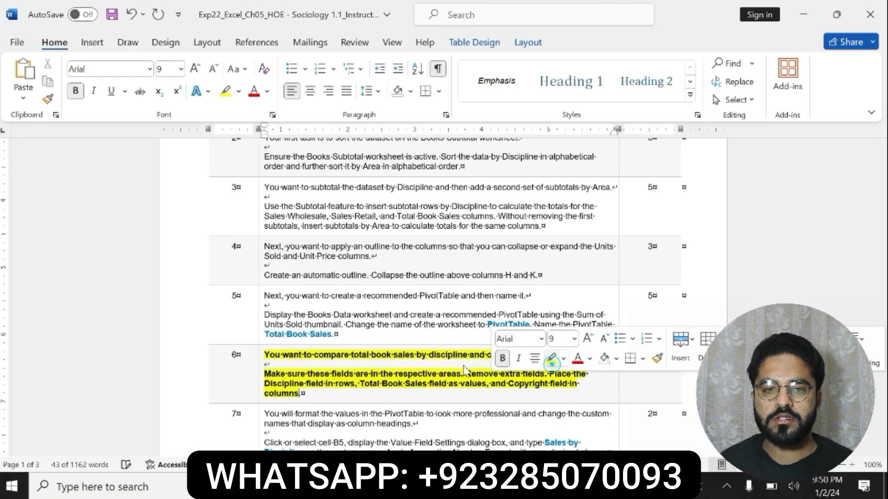
# Examine which fields step 6 assigns to the rows, values and columns, comparing with the PivotTable in Excel.
pyautogui.moveTo(269, 356); pyautogui.dragTo(568, 398)
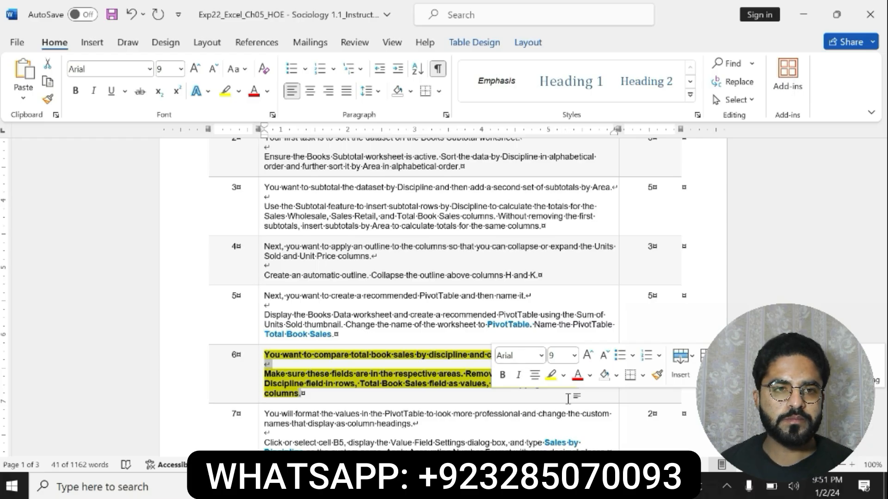
pyautogui.click(308, 373)
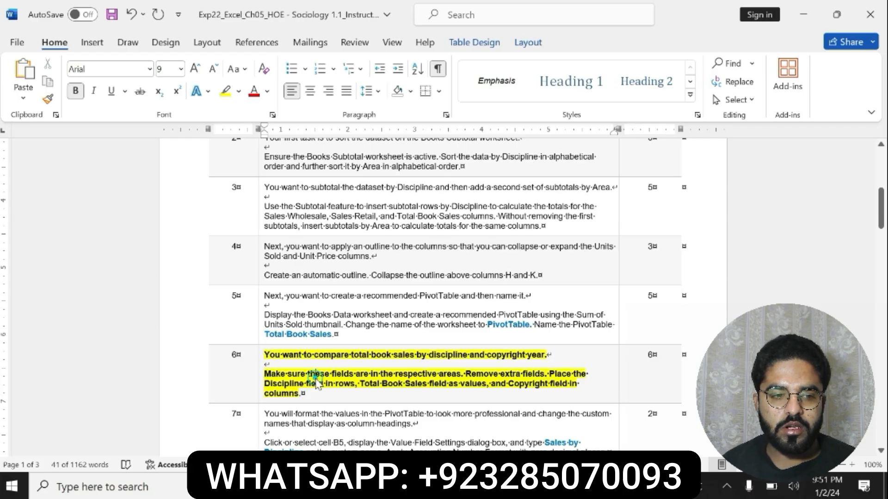
pyautogui.click(315, 374)
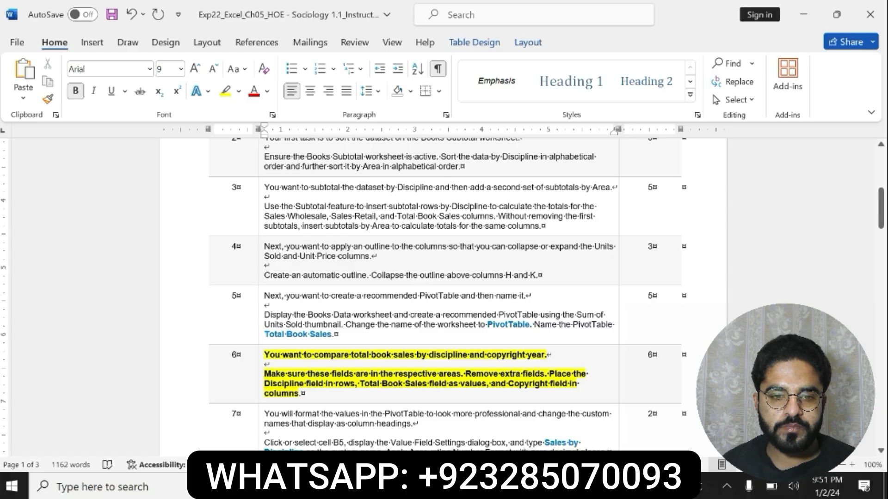
pyautogui.moveTo(263, 354); pyautogui.dragTo(308, 382)
pyautogui.click(308, 382)
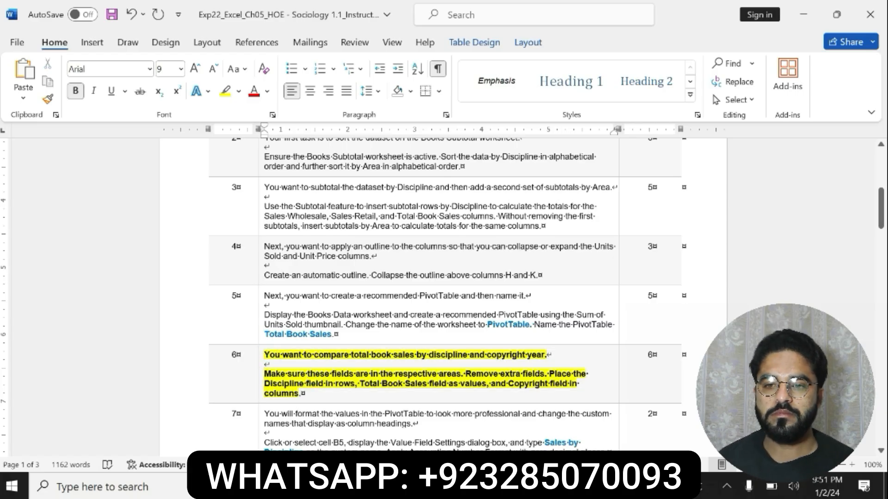
pyautogui.moveTo(545, 375); pyautogui.dragTo(302, 394)
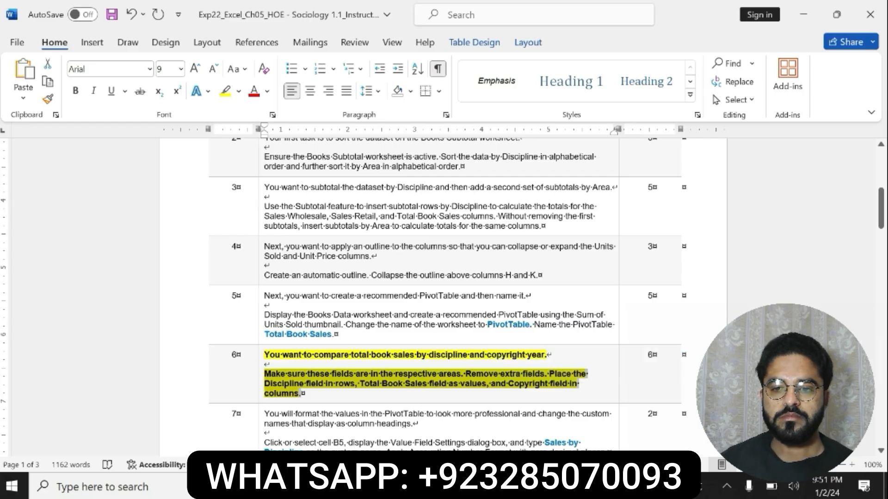
pyautogui.hotkey('alt', 'Tab')
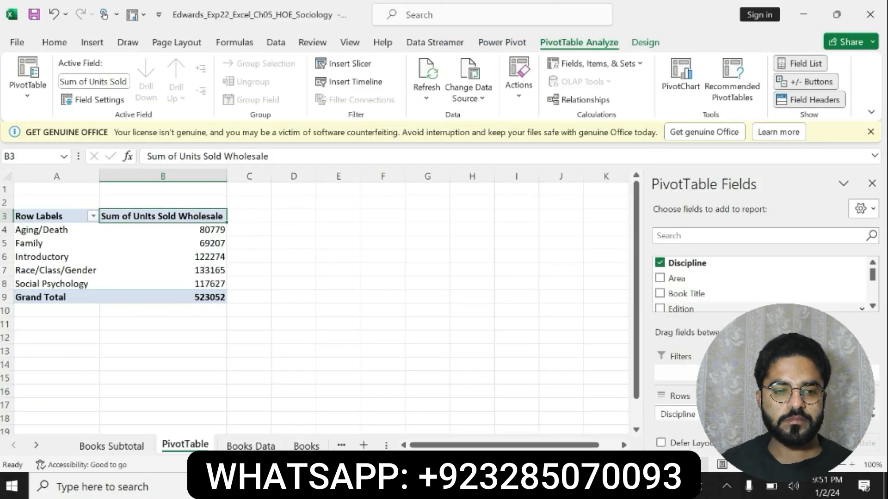
pyautogui.hotkey('alt', 'Tab')
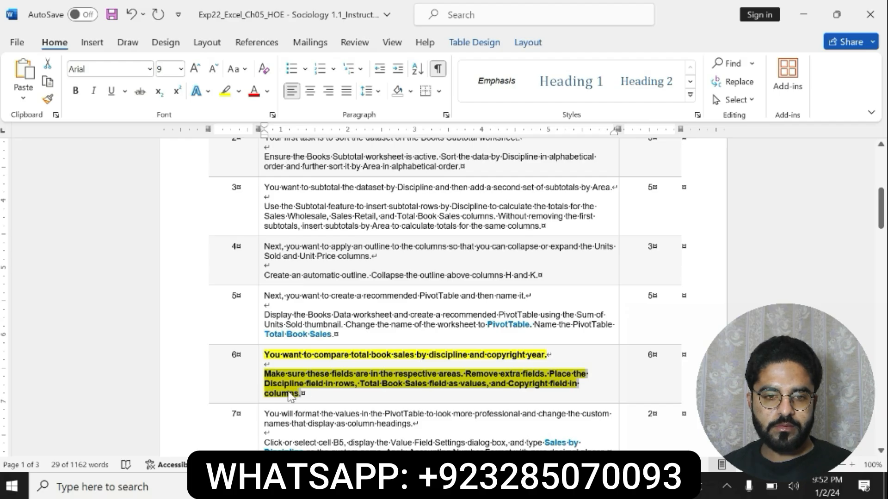
pyautogui.click(365, 383)
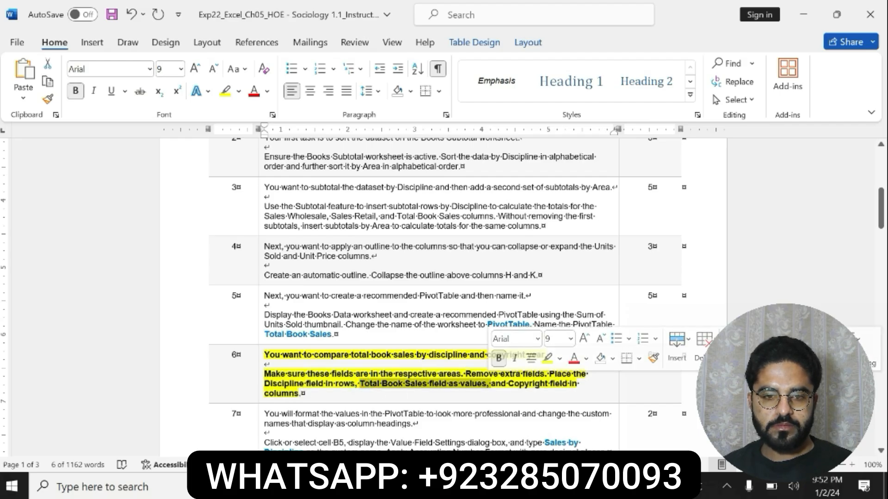
# Switch to Excel, add the Total Book Sales field to the PivotTable's values and return to the Word instructions.
pyautogui.hotkey('alt', 'Tab')
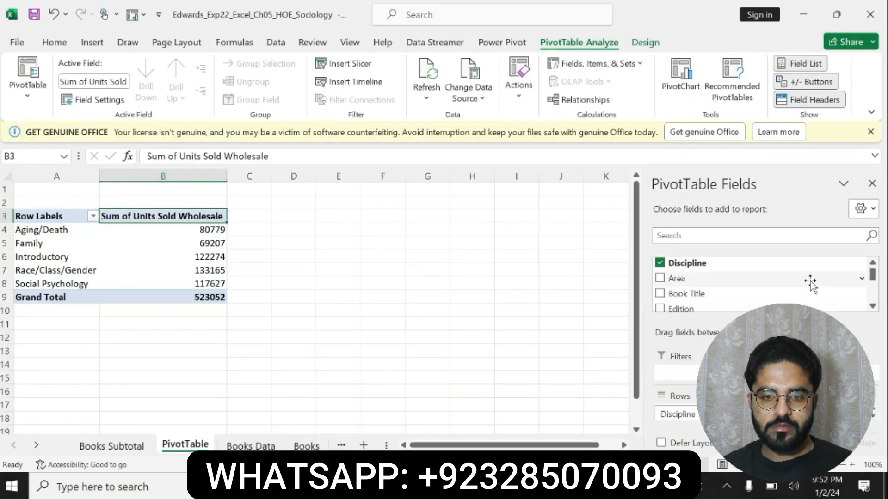
pyautogui.scroll(-3, 872, 306)
pyautogui.click(872, 306)
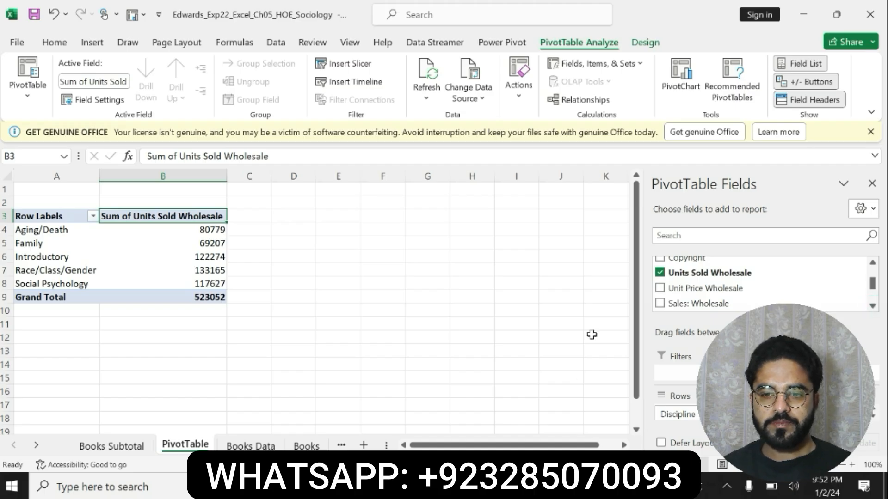
pyautogui.moveTo(872, 283)
pyautogui.mouseDown()
pyautogui.moveTo(872, 273)
pyautogui.moveTo(871, 296)
pyautogui.mouseUp()
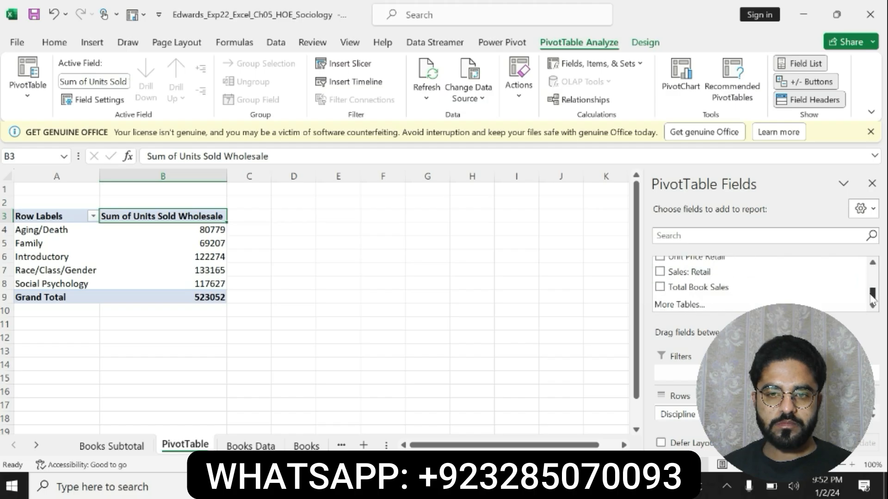
pyautogui.click(749, 287)
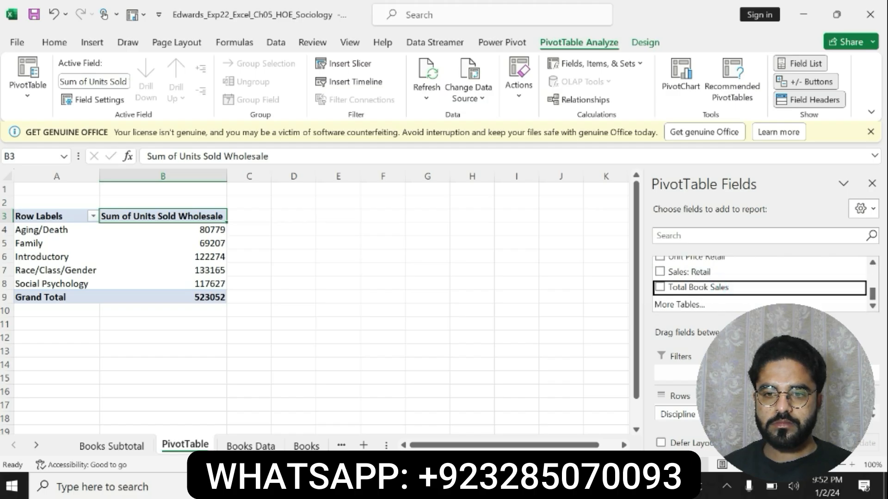
pyautogui.click(712, 287)
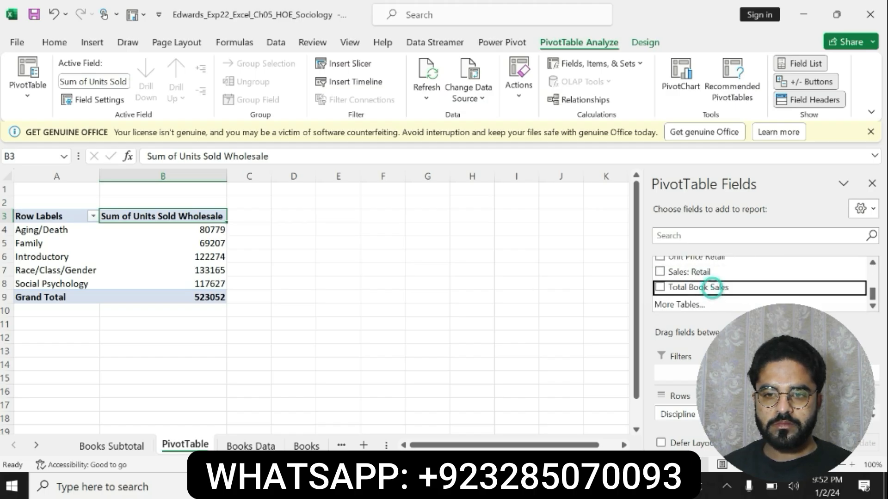
pyautogui.click(706, 287)
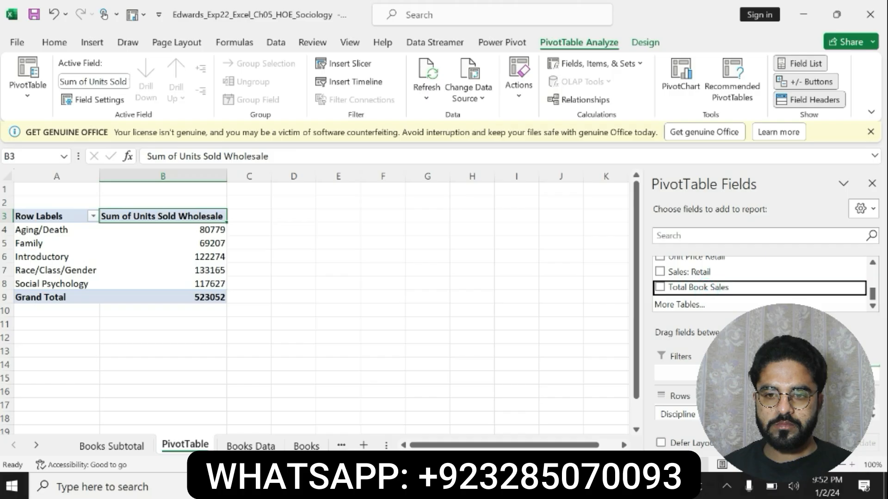
pyautogui.moveTo(706, 287); pyautogui.dragTo(802, 413)
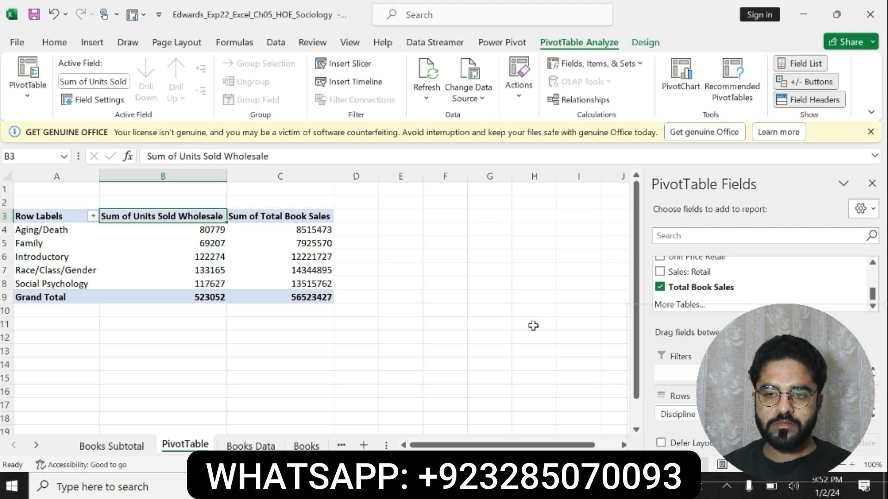
pyautogui.hotkey('alt', 'Tab')
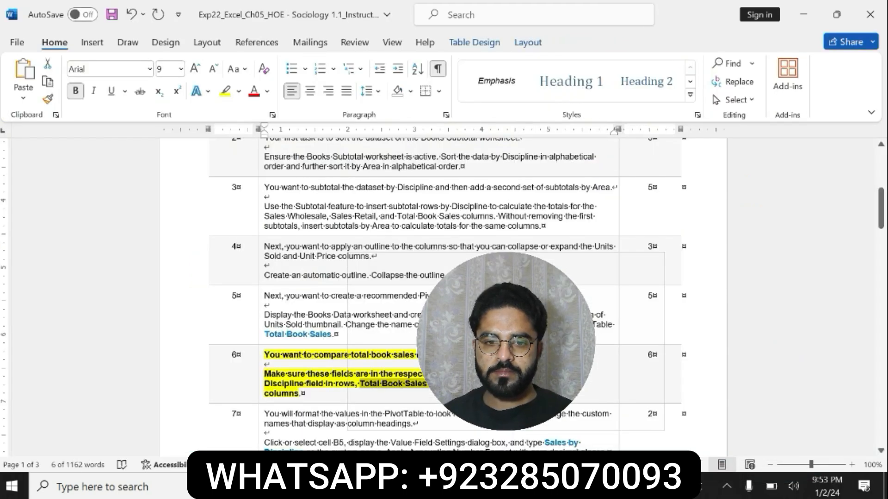
# Switch to Excel and add the Copyright field to the PivotTable's columns.
pyautogui.hotkey('alt', 'Tab')
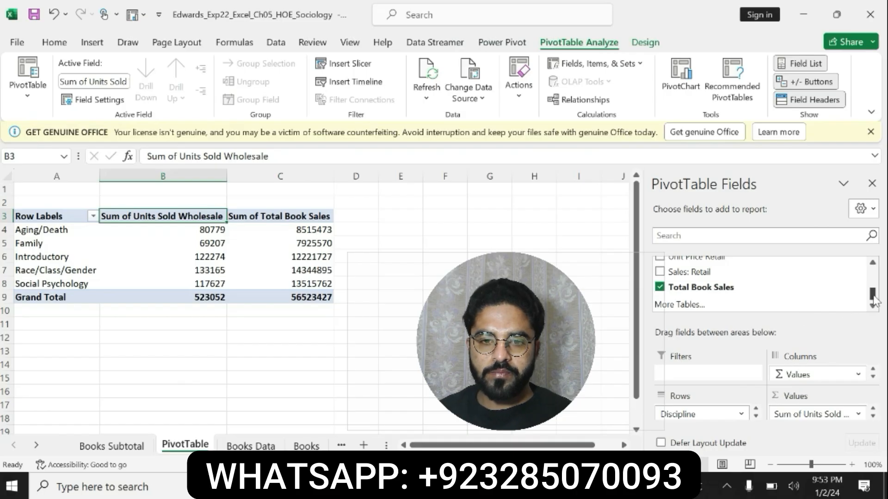
pyautogui.moveTo(871, 294); pyautogui.dragTo(872, 278)
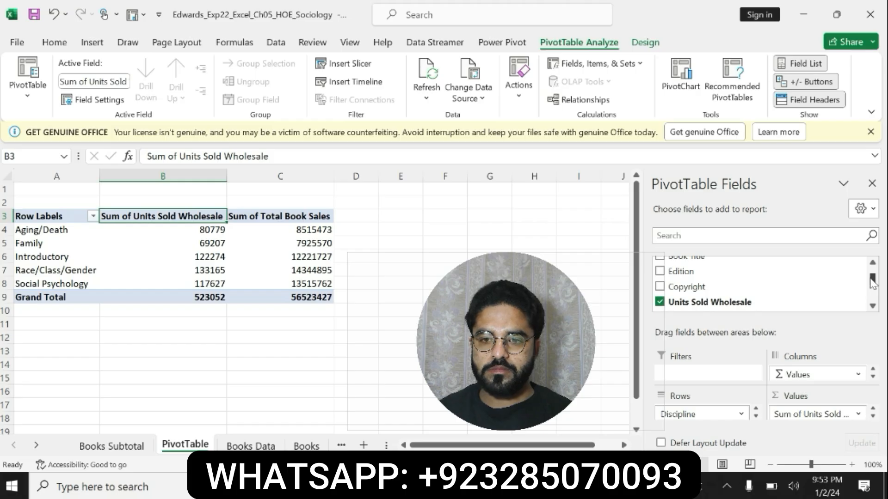
pyautogui.moveTo(736, 284); pyautogui.dragTo(804, 382)
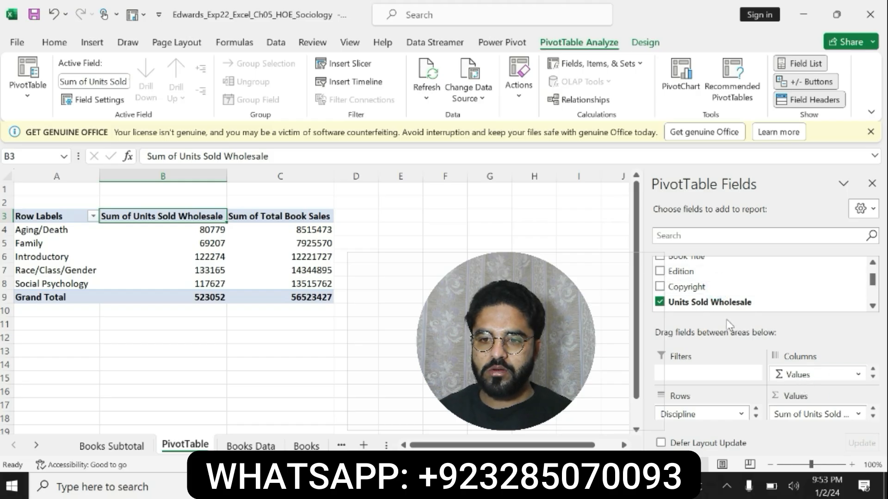
pyautogui.moveTo(698, 290); pyautogui.dragTo(792, 382)
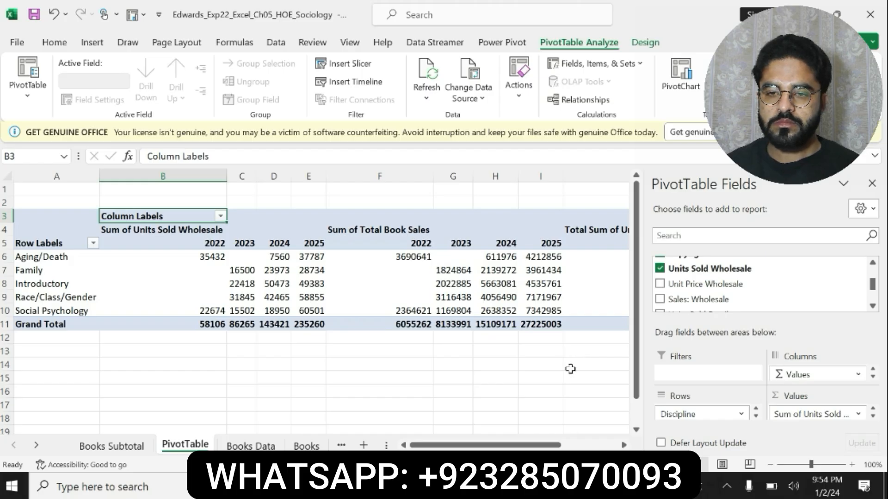
# Remove the Units Sold Wholesale field from the PivotTable.
pyautogui.scroll(-4, 873, 306)
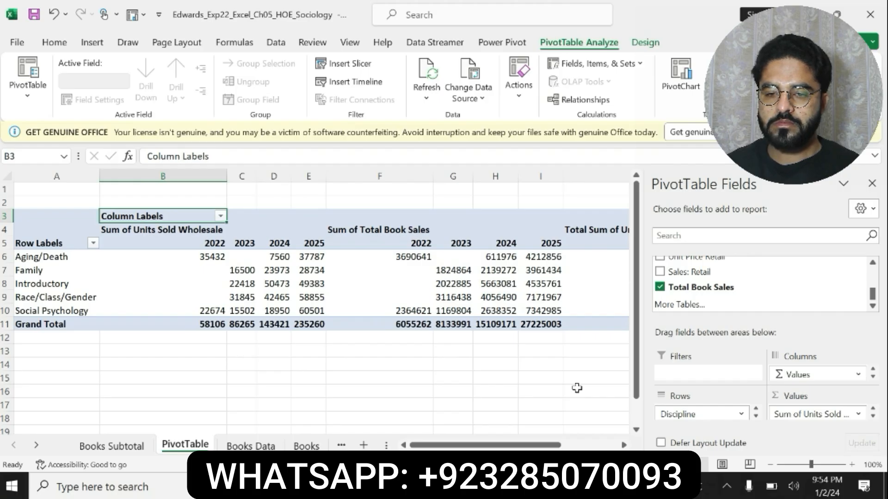
pyautogui.click(872, 370)
pyautogui.click(872, 376)
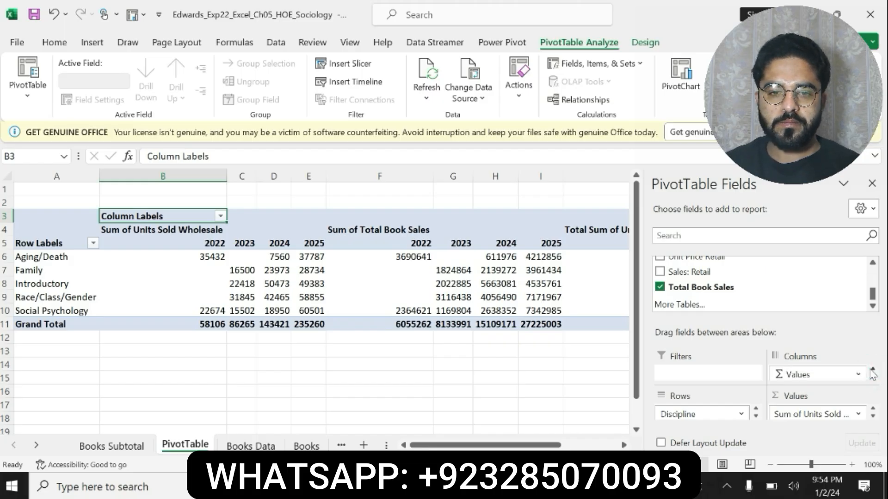
pyautogui.moveTo(872, 297); pyautogui.dragTo(873, 289)
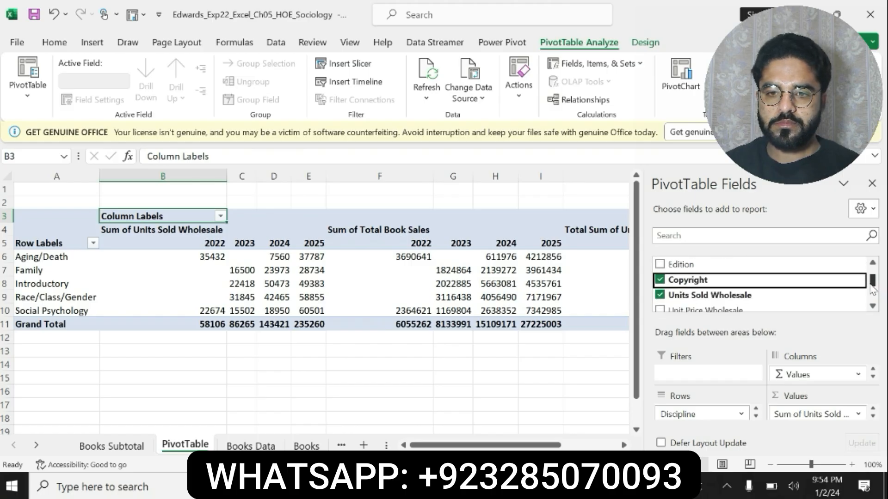
pyautogui.click(660, 296)
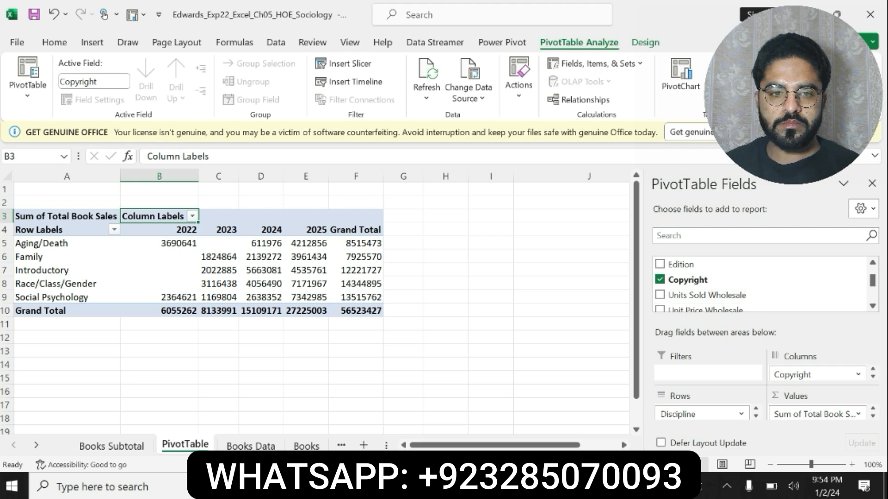
# Switch to the Word instructions and undo the yellow highlight and bold formatting on step 6.
pyautogui.hotkey('alt', 'Tab')
pyautogui.hotkey('ctrl', 'z')
pyautogui.hotkey('ctrl', 'z')
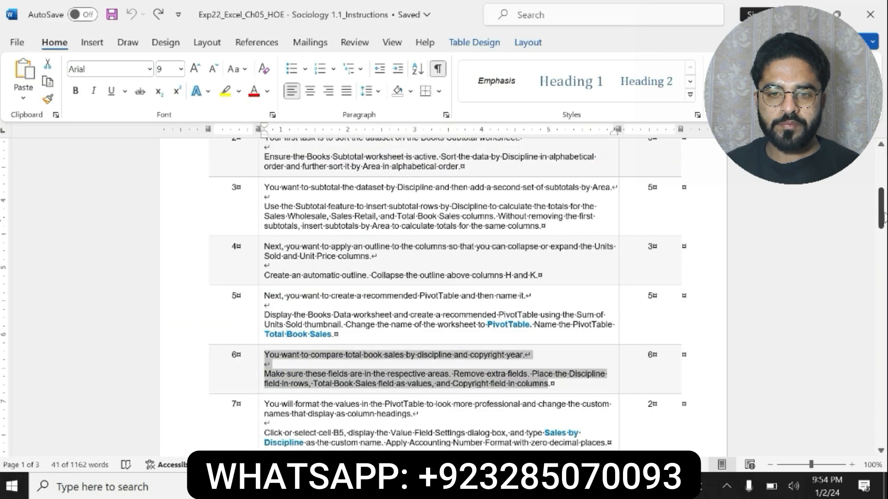
# Highlight the step 7 instructions in yellow and make the paragraph about cell B5 and Value Field Settings bold.
pyautogui.scroll(-3, 491, 364)
pyautogui.moveTo(264, 329); pyautogui.dragTo(606, 368)
pyautogui.click(558, 351)
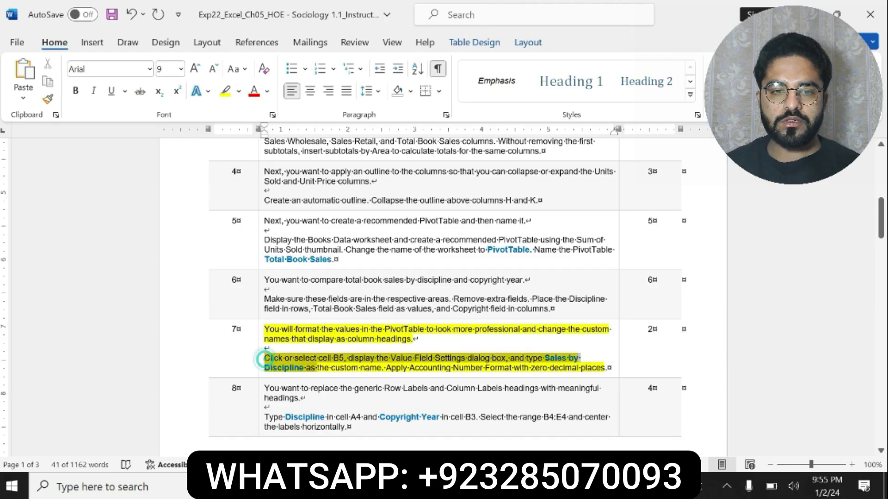
pyautogui.moveTo(265, 358); pyautogui.dragTo(605, 369)
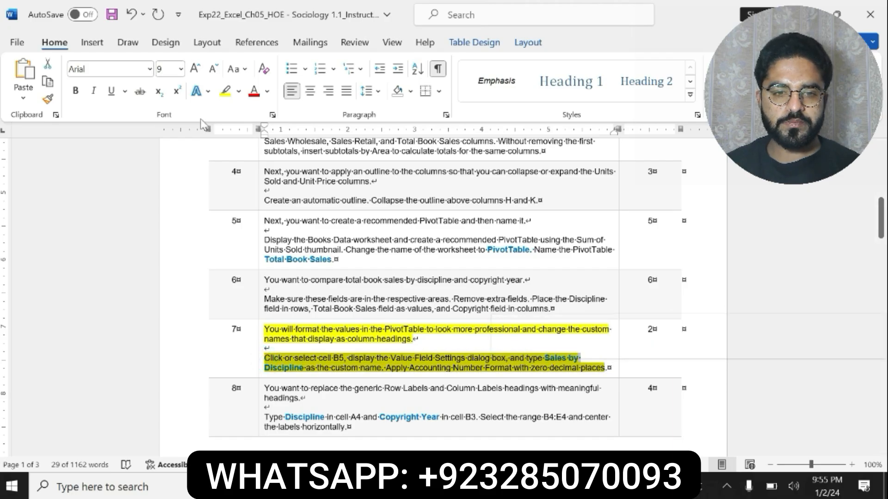
pyautogui.click(74, 89)
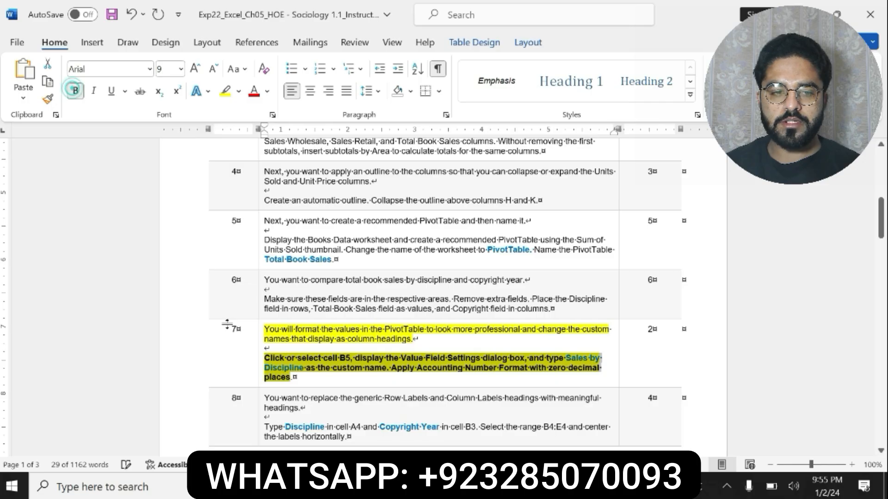
pyautogui.moveTo(265, 359); pyautogui.dragTo(293, 377)
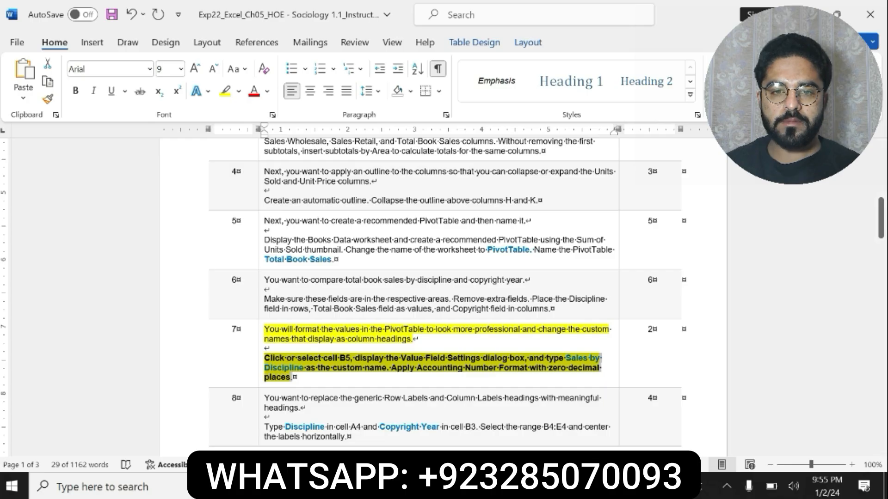
pyautogui.click(477, 364)
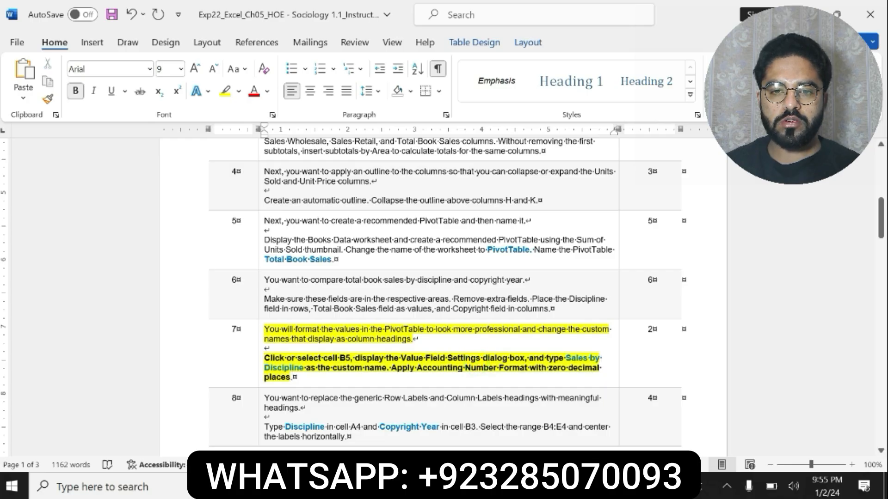
# Switch to Excel and select cell B5 in the PivotTable.
pyautogui.hotkey('alt', 'Tab')
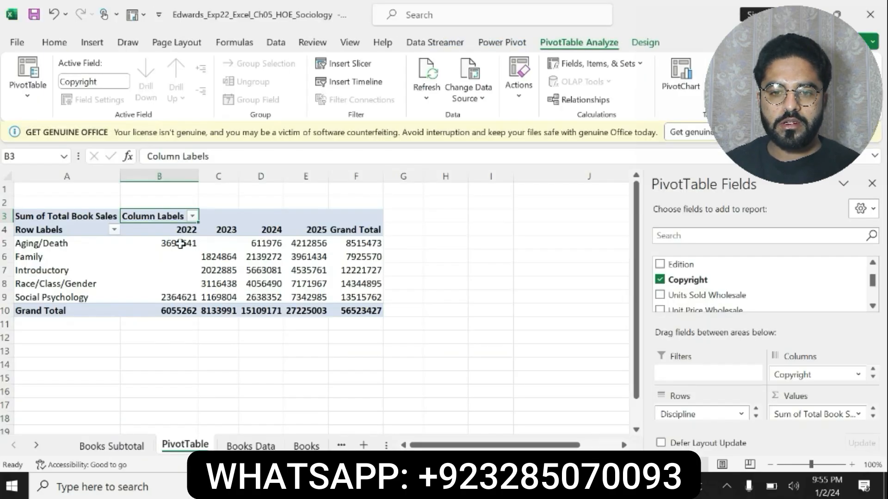
pyautogui.click(156, 232)
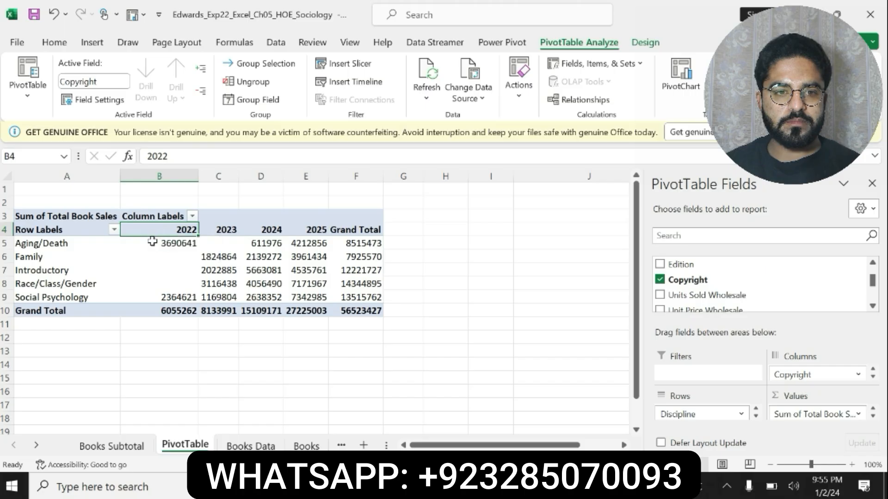
pyautogui.click(155, 242)
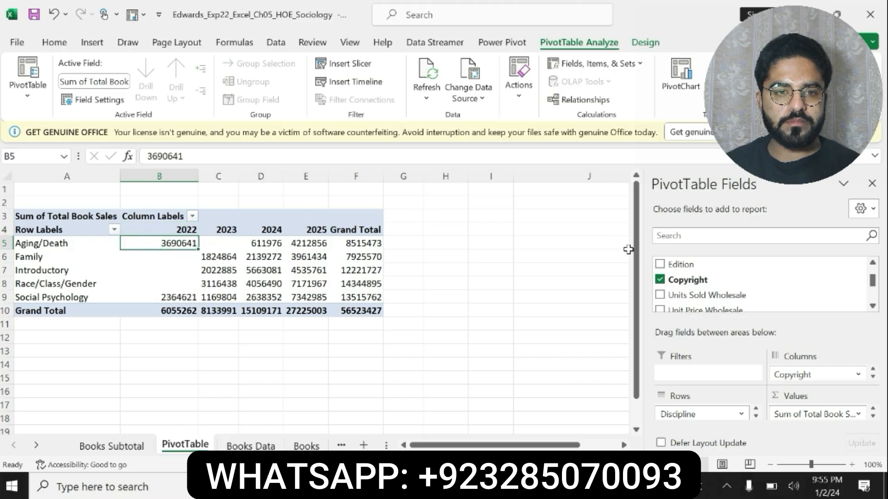
pyautogui.click(660, 295)
pyautogui.click(660, 295)
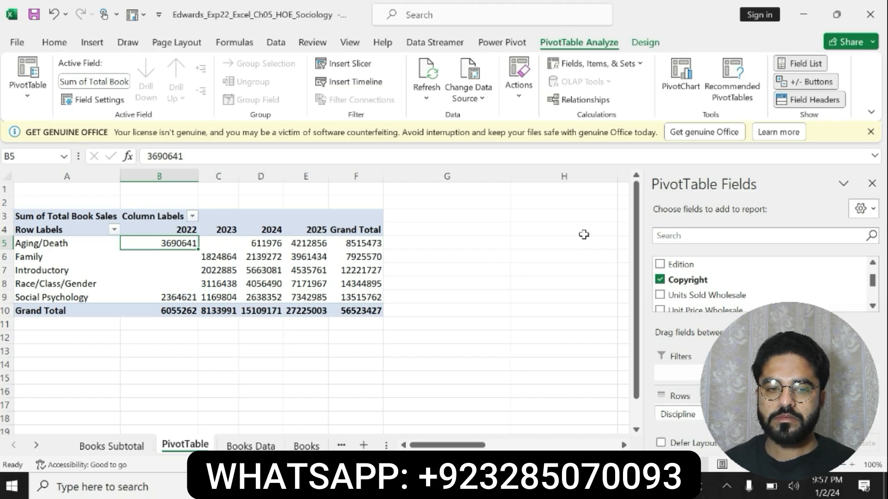
pyautogui.click(593, 63)
pyautogui.click(578, 78)
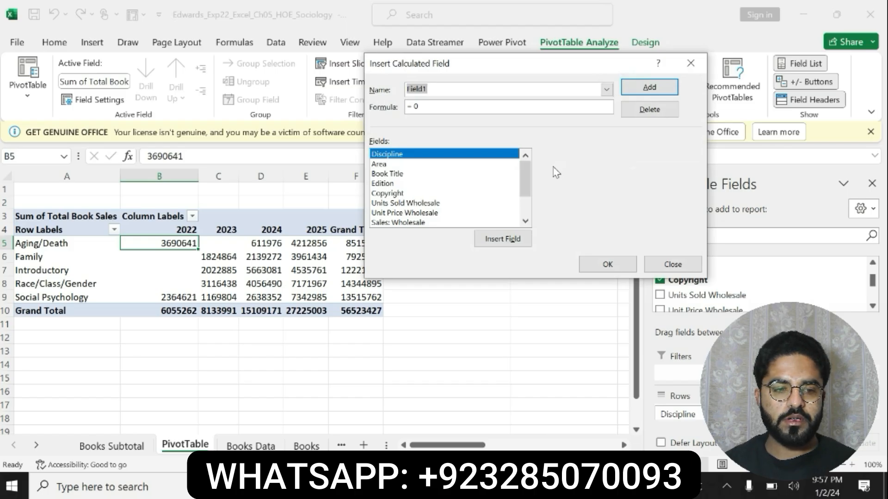
pyautogui.click(690, 64)
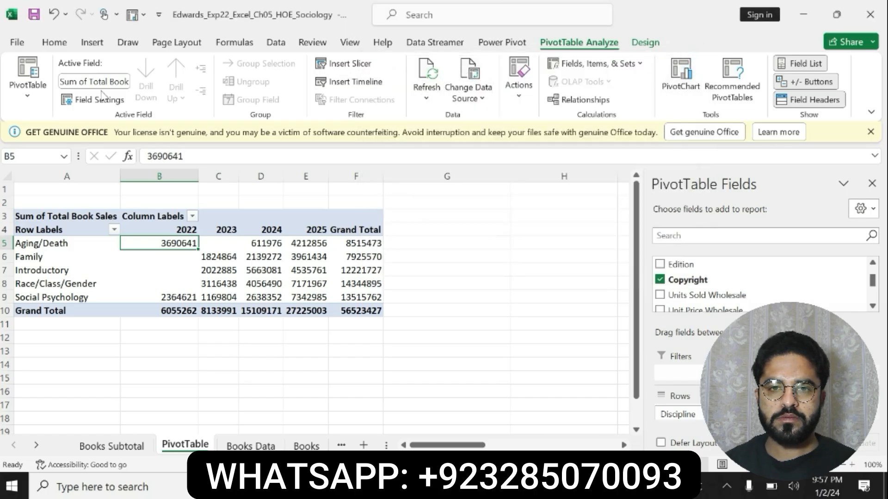
# Open the Total Book Sales value field settings and paste Sales by Discipline from the Word instructions as the custom name.
pyautogui.click(99, 99)
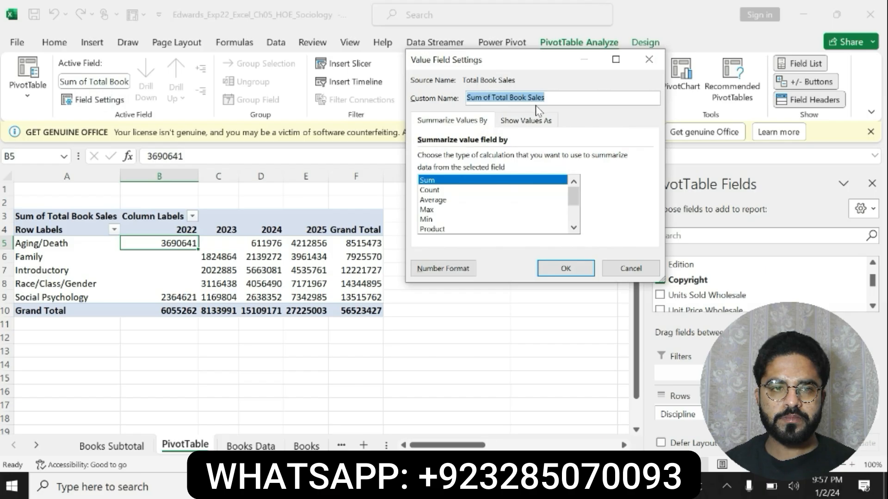
pyautogui.hotkey('alt', 'Tab')
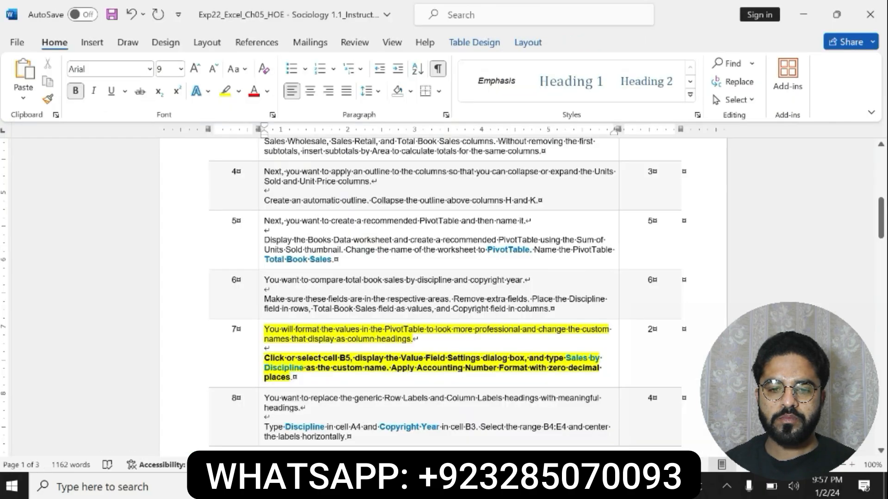
pyautogui.moveTo(565, 358); pyautogui.dragTo(304, 368)
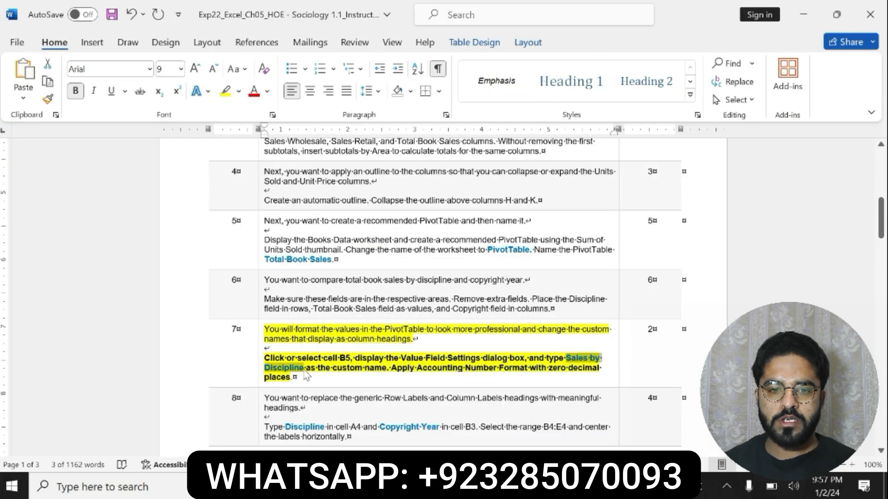
pyautogui.hotkey('ctrl', 'c')
pyautogui.hotkey('alt', 'Tab')
pyautogui.hotkey('ctrl', 'v')
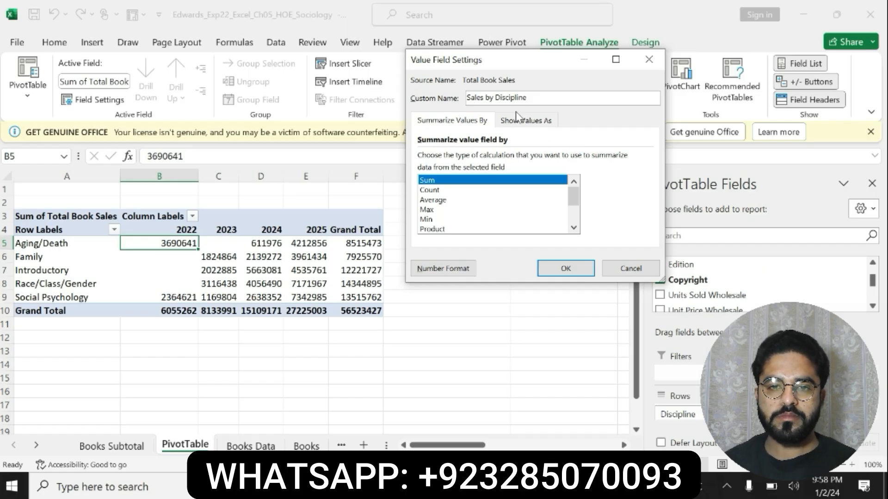
# Apply the Accounting number format with zero decimal places to the value field and confirm the field settings.
pyautogui.click(443, 269)
pyautogui.click(386, 94)
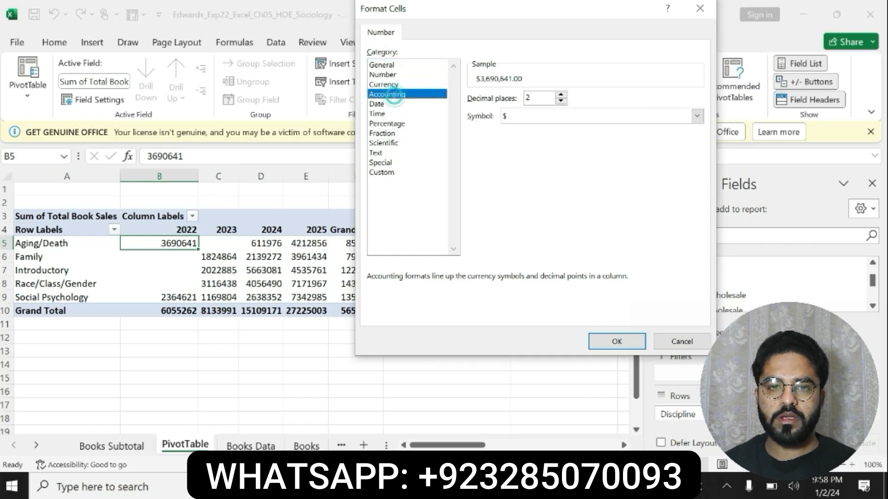
pyautogui.click(563, 102)
pyautogui.click(563, 102)
pyautogui.click(616, 341)
pyautogui.click(552, 268)
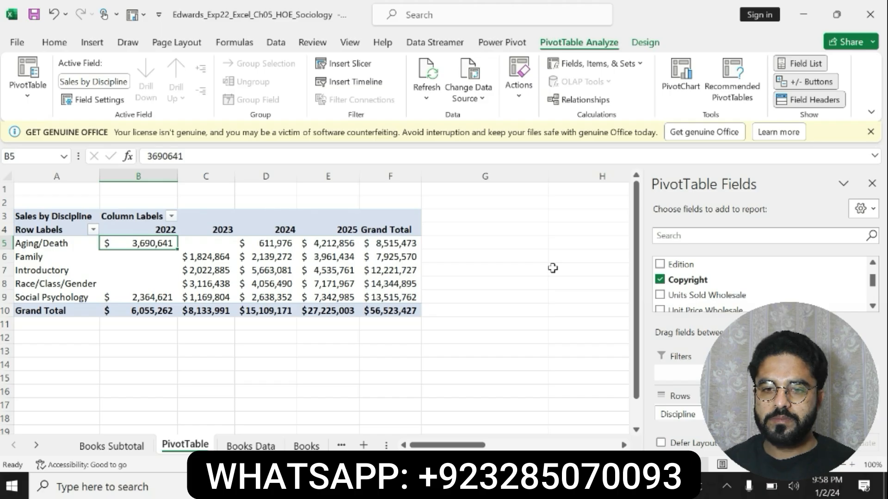
# Switch to the Word instructions and undo the yellow highlight and bold formatting on step 7.
pyautogui.click(566, 485)
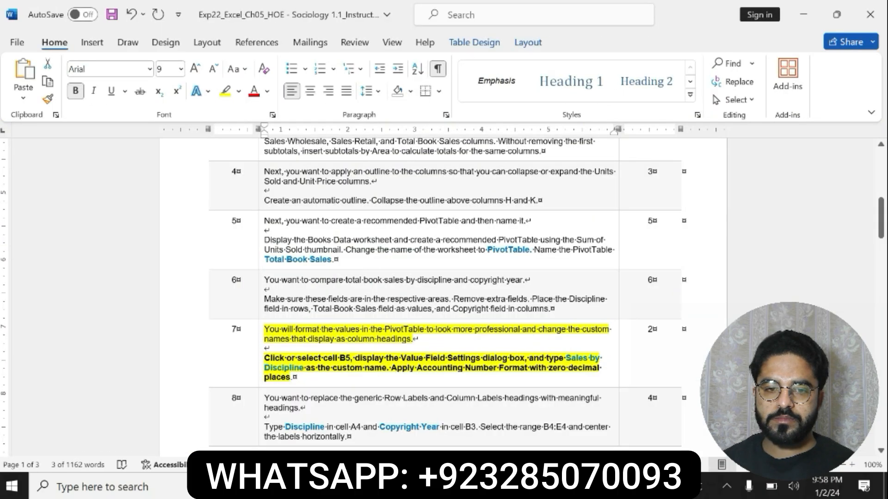
pyautogui.hotkey('ctrl', 'z')
pyautogui.hotkey('ctrl', 'z')
# Make the step 8 instructions on replacing the Row Labels and Column Labels headings bold and highlight them in yellow.
pyautogui.moveTo(264, 389); pyautogui.dragTo(348, 428)
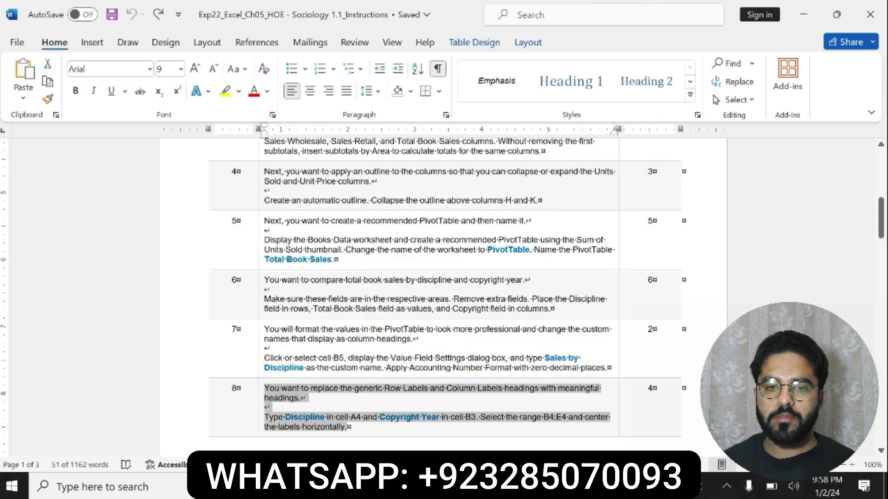
pyautogui.click(421, 408)
pyautogui.click(469, 409)
pyautogui.moveTo(266, 417); pyautogui.dragTo(382, 427)
# Copy Discipline from step 8 and replace the Row Labels heading in cell A4 of the Excel PivotTable with it.
pyautogui.click(286, 418)
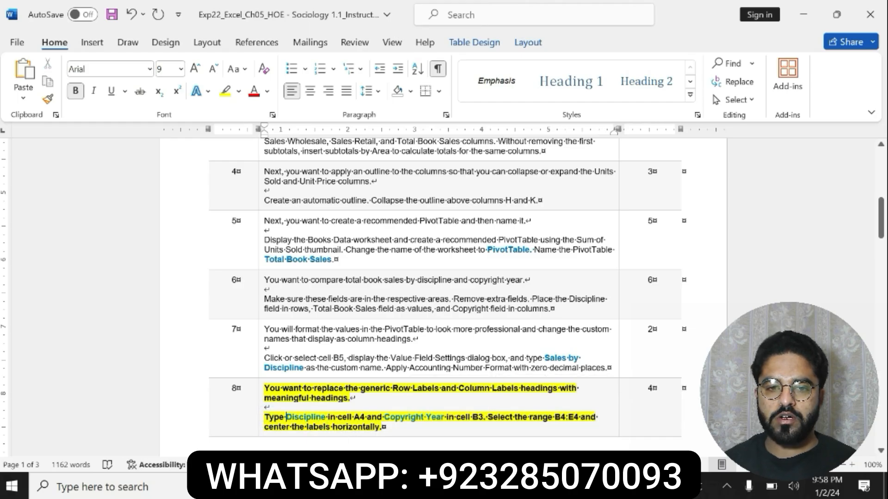
pyautogui.moveTo(286, 417); pyautogui.dragTo(325, 418)
pyautogui.hotkey('ctrl', 'c')
pyautogui.hotkey('alt', 'Tab')
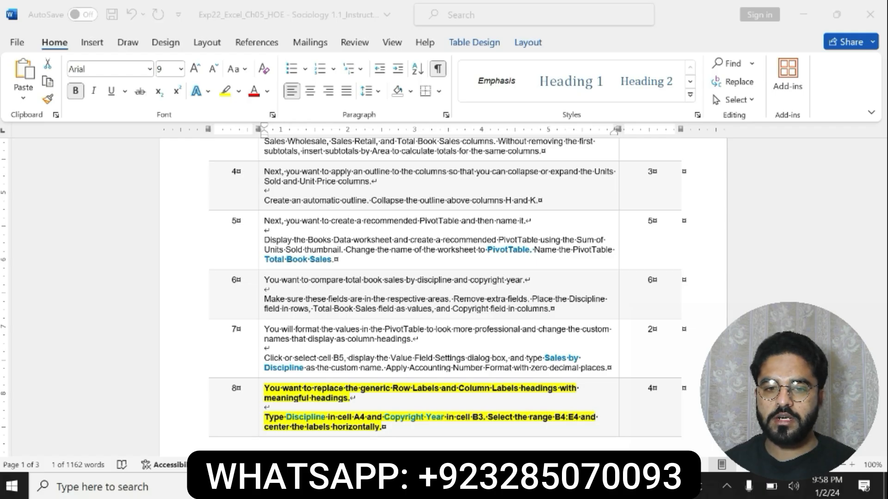
pyautogui.hotkey('alt', 'Tab')
pyautogui.click(56, 233)
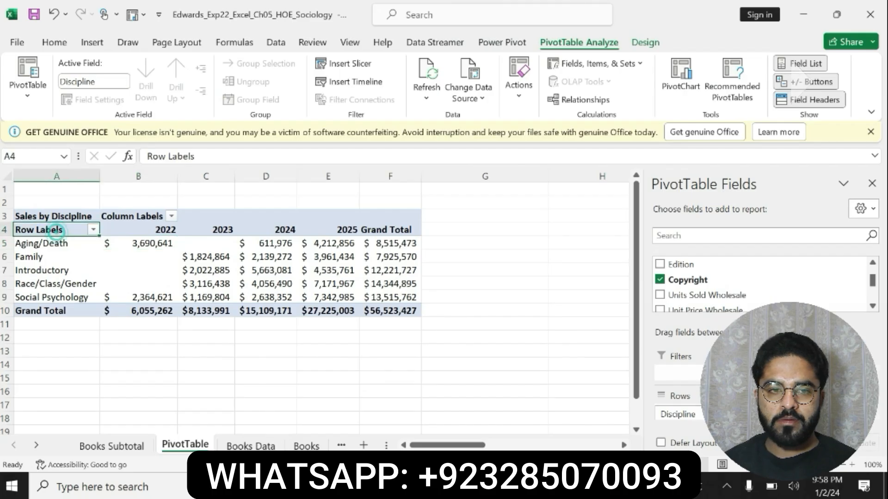
pyautogui.click(215, 156)
pyautogui.write('Discipline')
# Copy Copyright Year from step 8 of the Word instructions and replace the Column Labels heading in Excel cell B3 with it.
pyautogui.hotkey('alt', 'Tab')
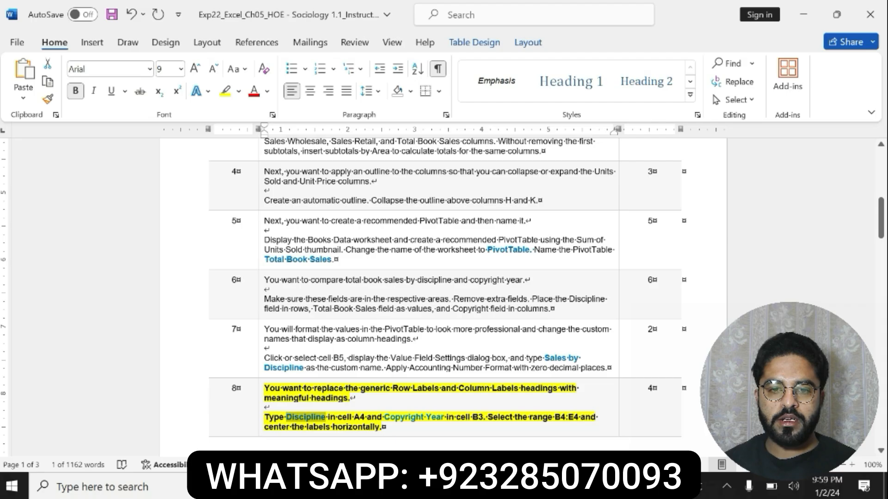
pyautogui.moveTo(384, 417); pyautogui.dragTo(445, 417)
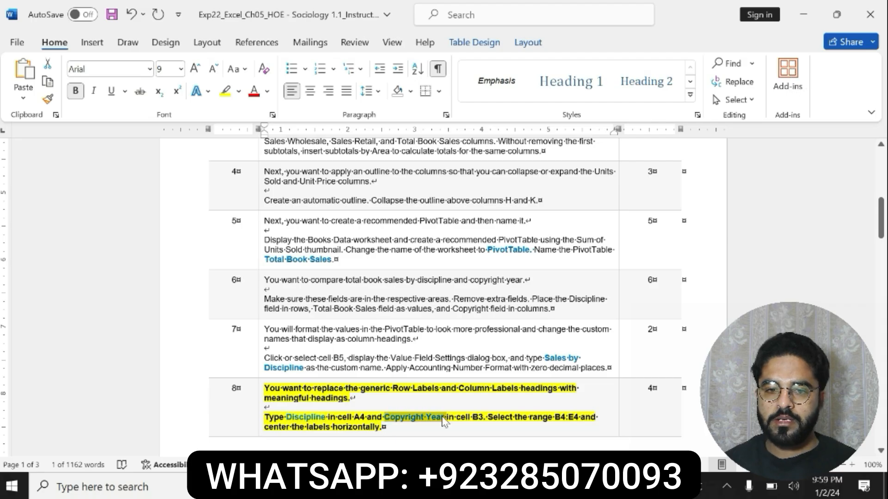
pyautogui.hotkey('alt', 'Tab')
pyautogui.click(129, 229)
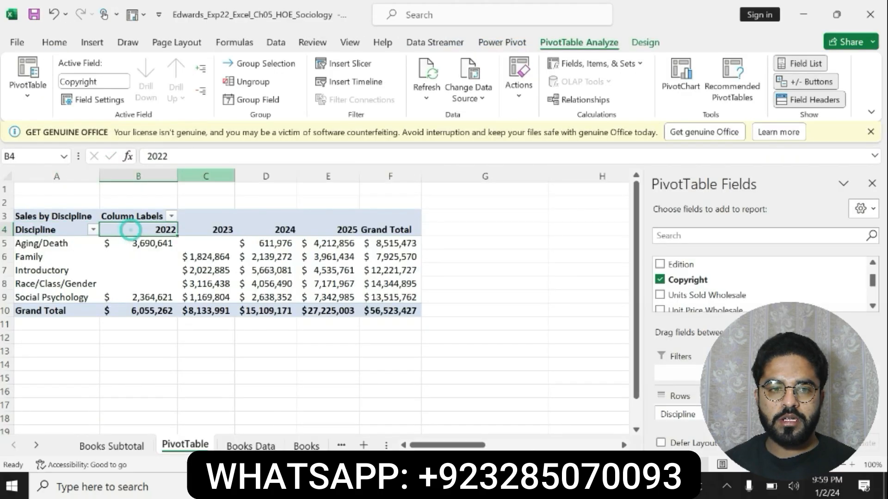
pyautogui.click(140, 216)
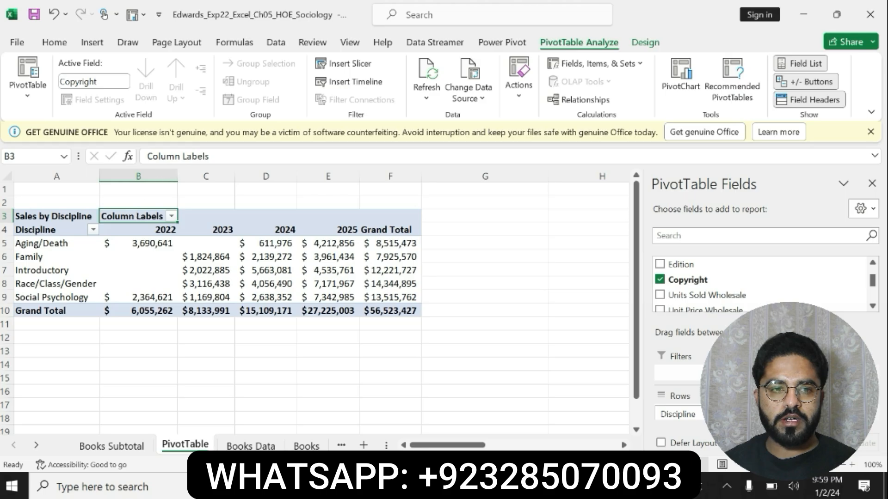
pyautogui.moveTo(221, 157); pyautogui.dragTo(98, 172)
pyautogui.hotkey('ctrl', 'v')
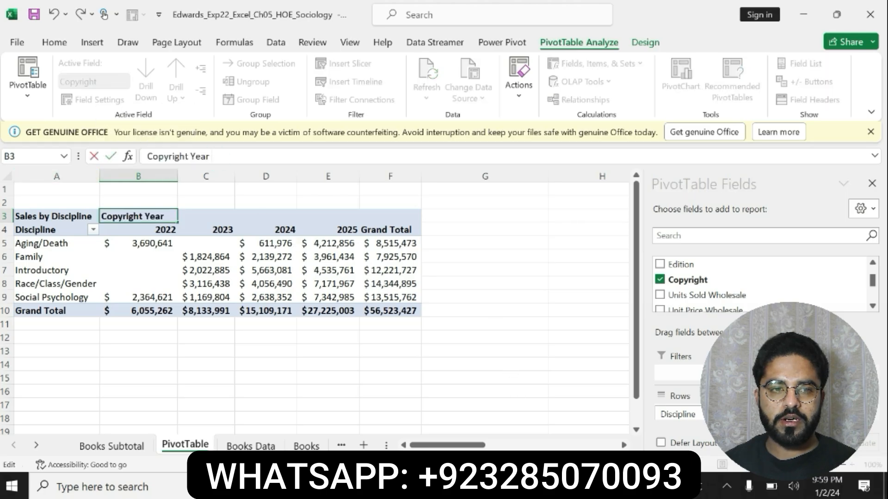
# Check the range named in step 8 of the Word instructions, then center the year labels in Excel range B4:E4 horizontally.
pyautogui.hotkey('alt', 'Tab')
pyautogui.moveTo(579, 417); pyautogui.dragTo(554, 417)
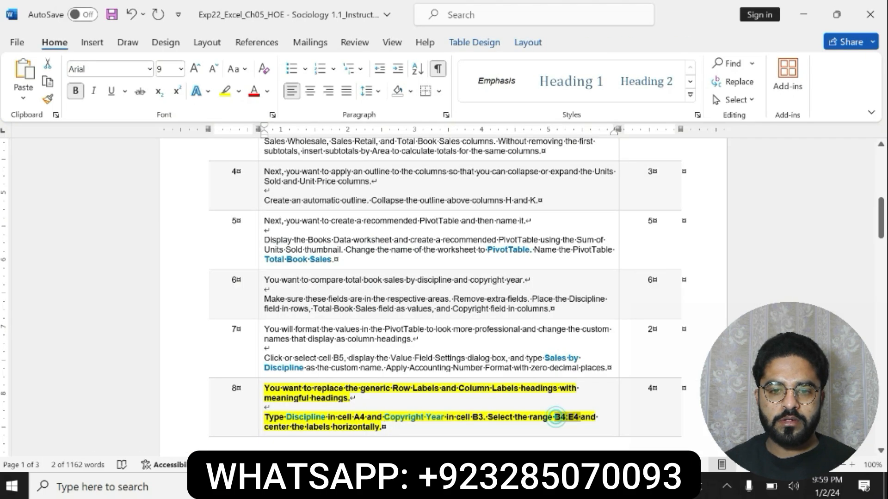
pyautogui.hotkey('alt', 'Tab')
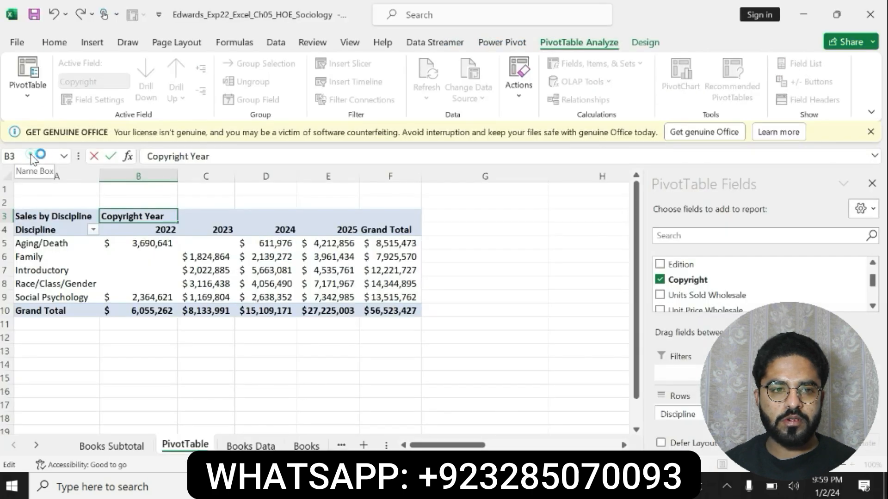
pyautogui.click(263, 323)
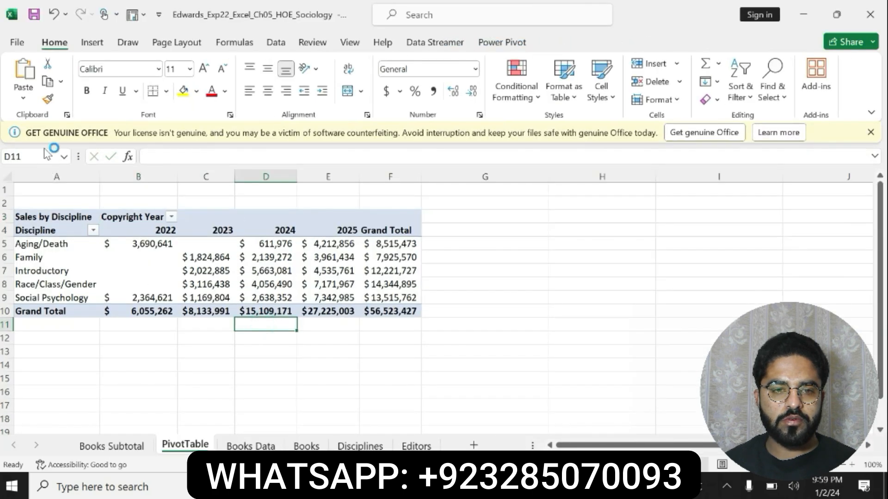
pyautogui.click(35, 155)
pyautogui.write('B4:E4')
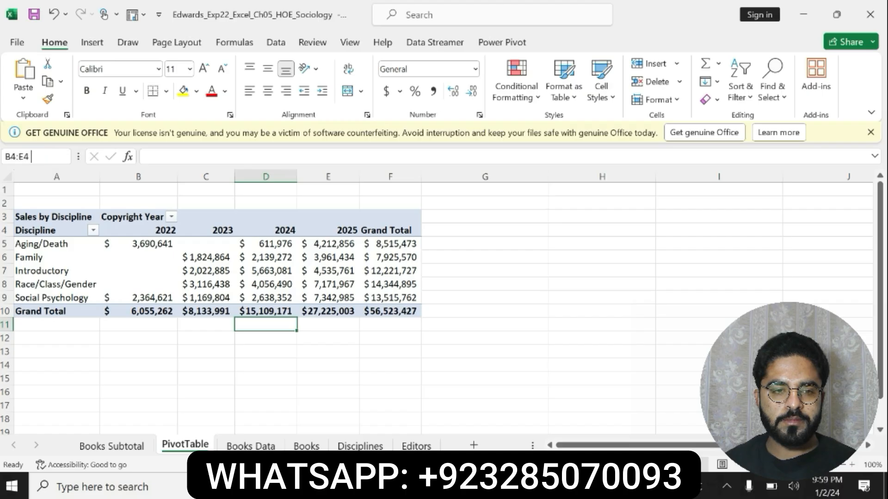
pyautogui.press('Return')
pyautogui.click(267, 89)
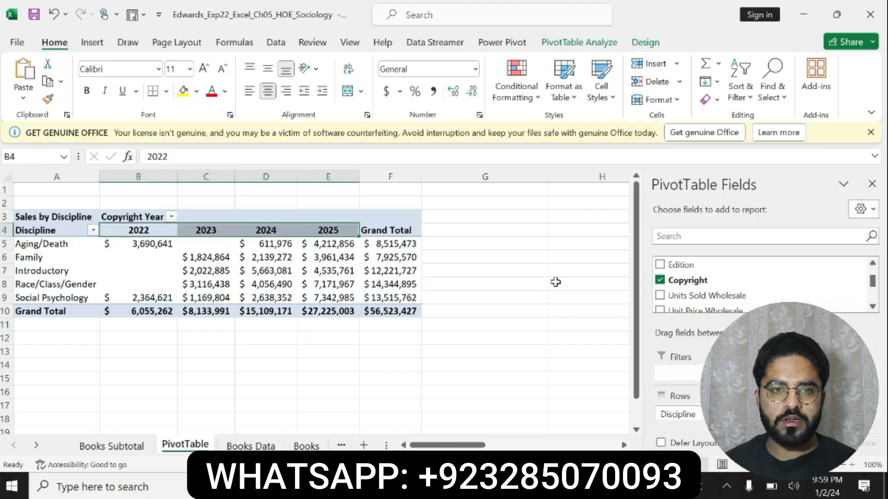
# Switch to the Word instructions, undo the bold and yellow highlight on step 8, and highlight step 9 in yellow.
pyautogui.hotkey('alt', 'Tab')
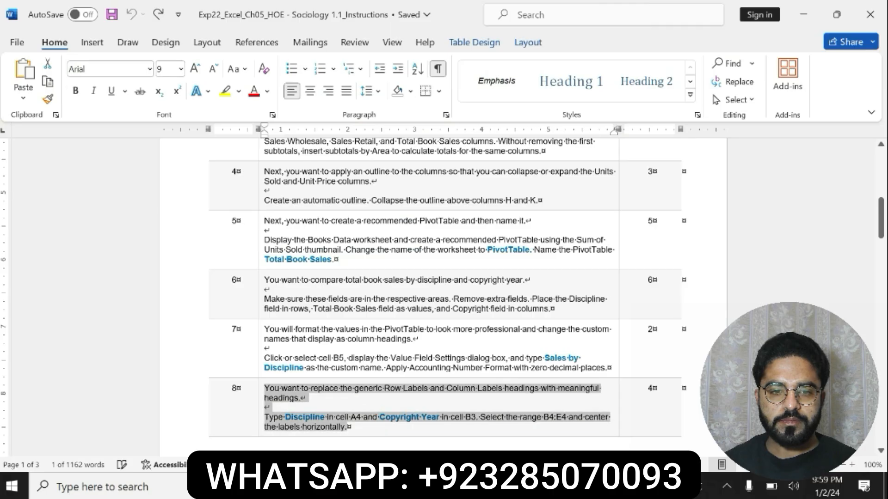
pyautogui.scroll(-10, 508, 386)
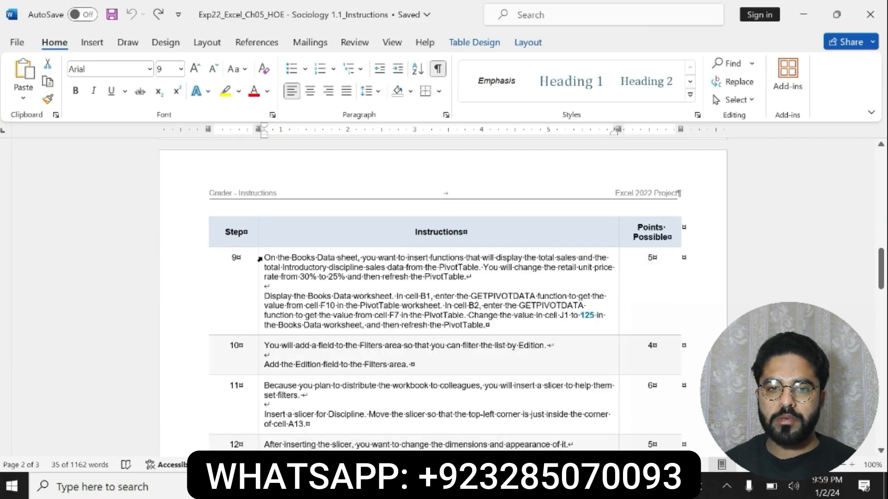
pyautogui.click(260, 257)
pyautogui.click(393, 243)
pyautogui.moveTo(264, 257); pyautogui.dragTo(488, 325)
pyautogui.moveTo(881, 268)
pyautogui.mouseDown()
pyautogui.moveTo(880, 331)
pyautogui.moveTo(880, 270)
pyautogui.mouseUp()
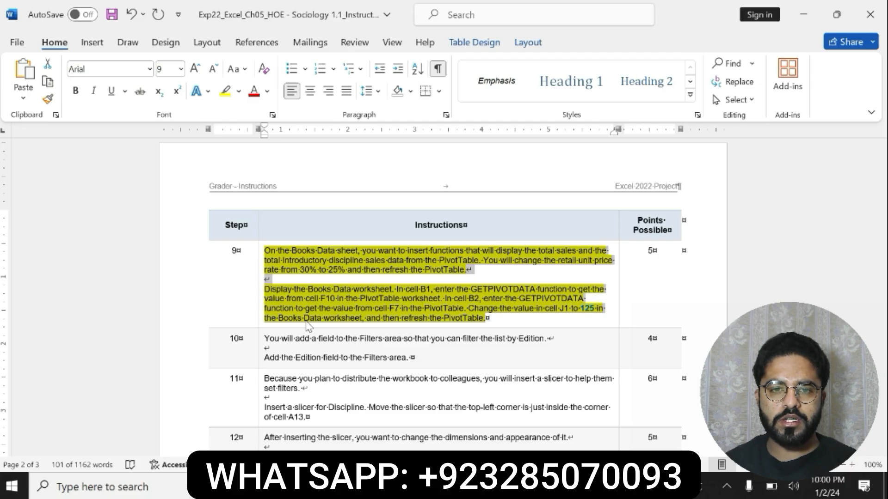
# In Excel, enter a GETPIVOTDATA formula in cell B1 of the Books Data sheet that retrieves cell F10 of the PivotTable sheet.
pyautogui.moveTo(265, 289); pyautogui.dragTo(441, 299)
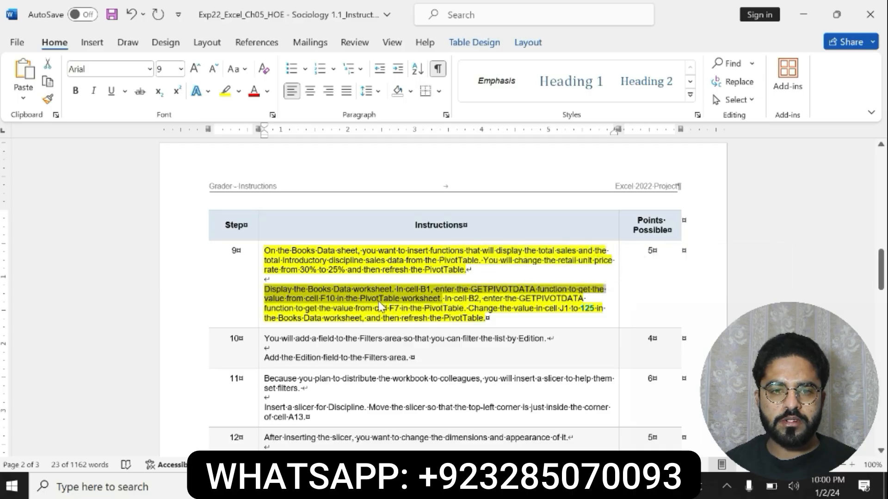
pyautogui.hotkey('alt', 'Tab')
pyautogui.click(259, 446)
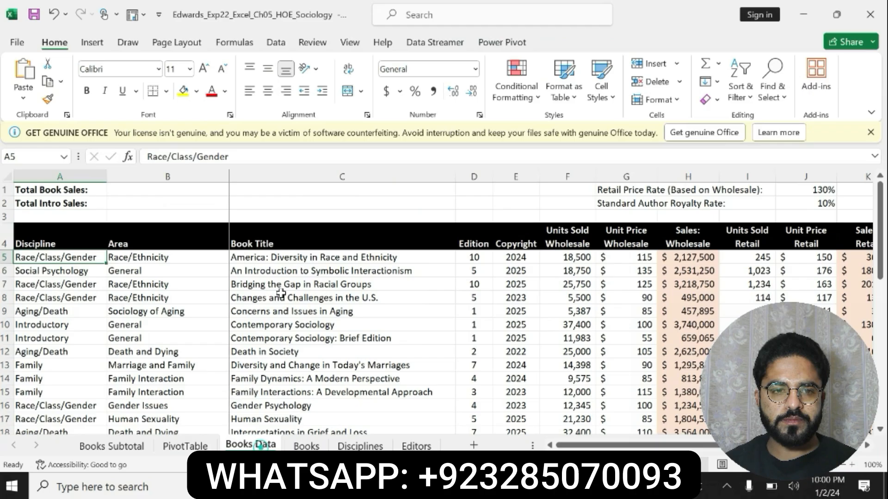
pyautogui.click(157, 187)
pyautogui.write('=')
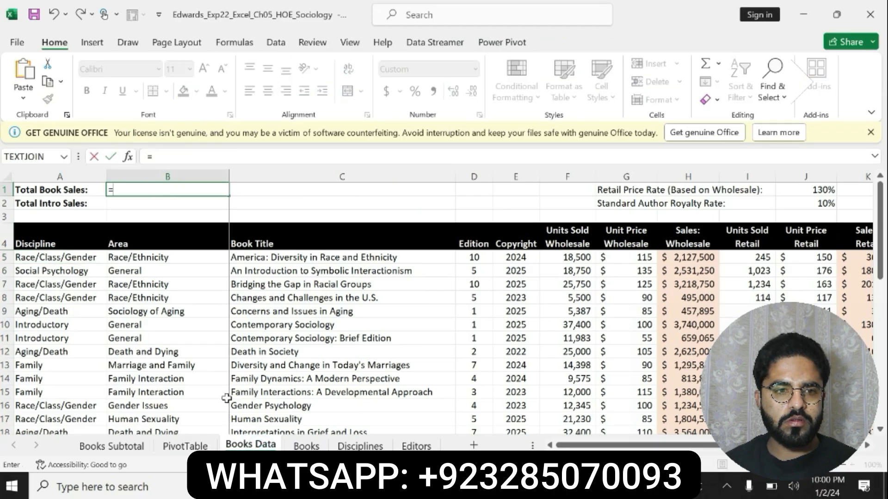
pyautogui.hotkey('alt', 'Tab')
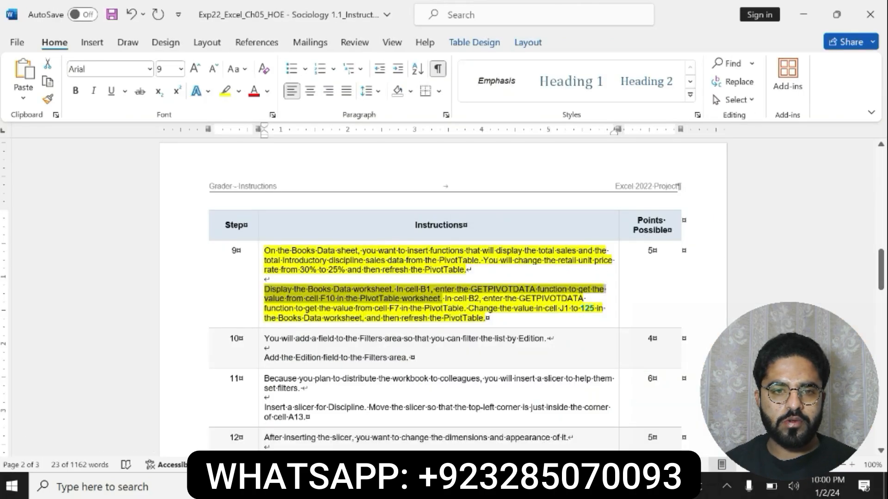
pyautogui.hotkey('alt', 'Tab')
pyautogui.click(185, 444)
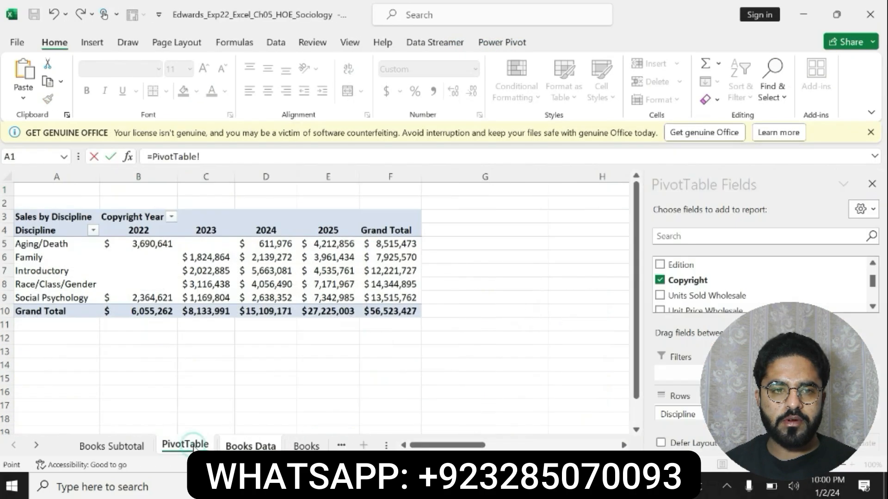
pyautogui.click(380, 311)
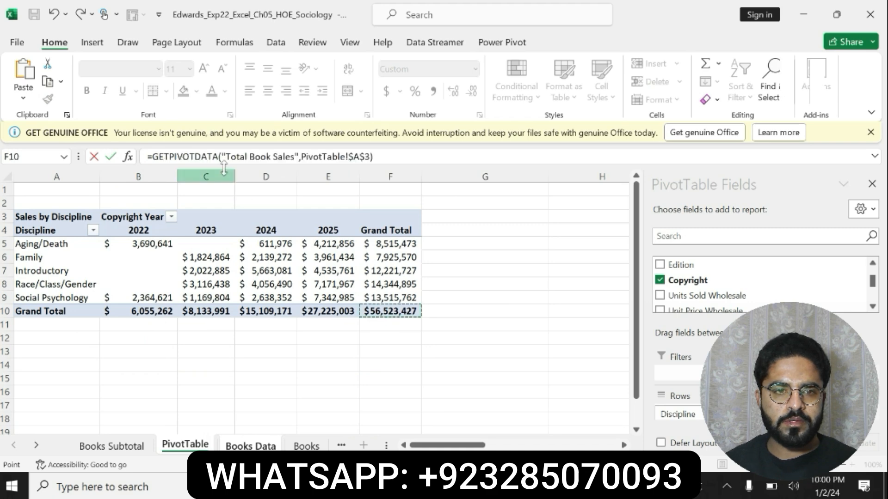
pyautogui.moveTo(220, 157); pyautogui.dragTo(152, 157)
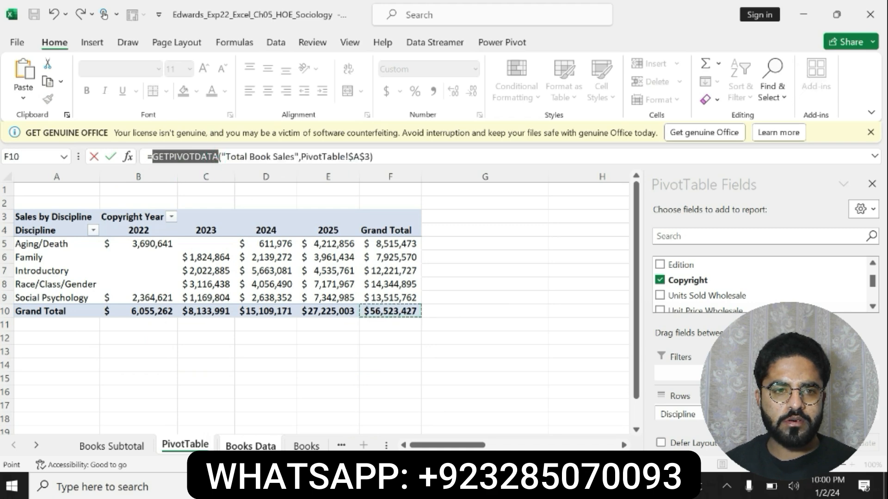
pyautogui.press('BackSpace')
pyautogui.hotkey('ctrl', 'z')
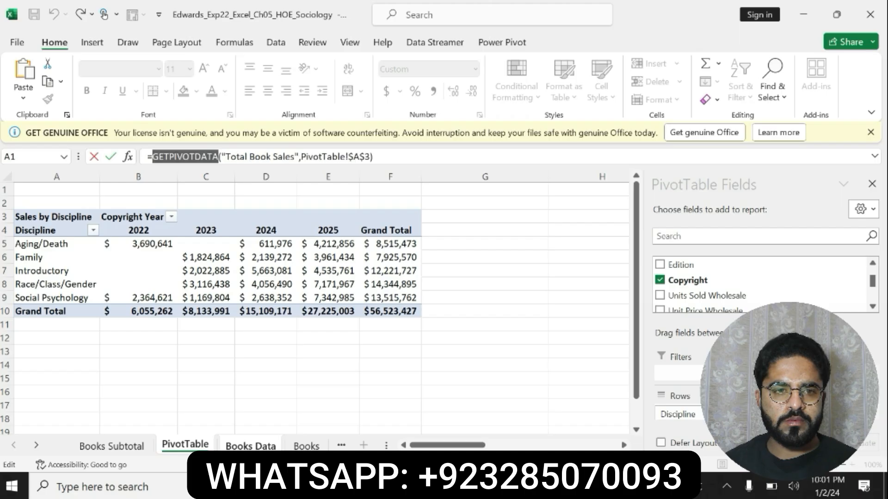
pyautogui.press('Return')
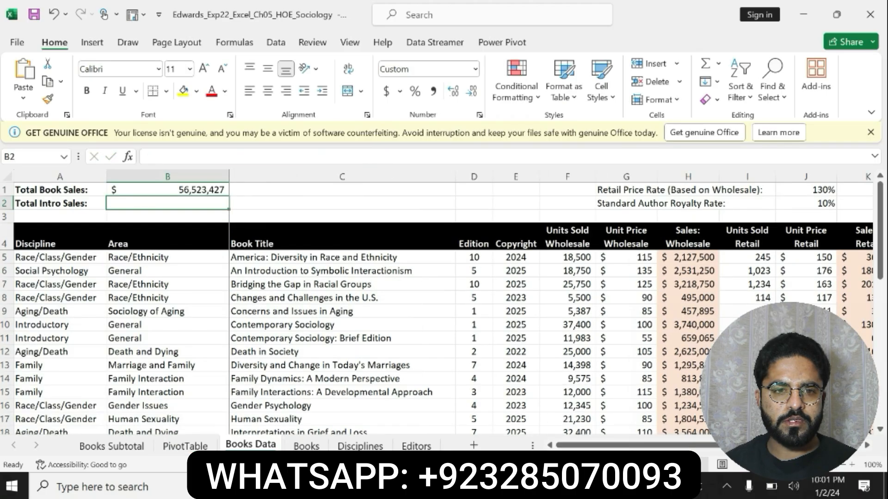
# Mark the cell B2 instruction in Word's step 9, and in Excel enter a GETPIVOTDATA formula in Books Data B2 retrieving PivotTable cell F7.
pyautogui.hotkey('alt', 'Tab')
pyautogui.moveTo(445, 298); pyautogui.dragTo(480, 308)
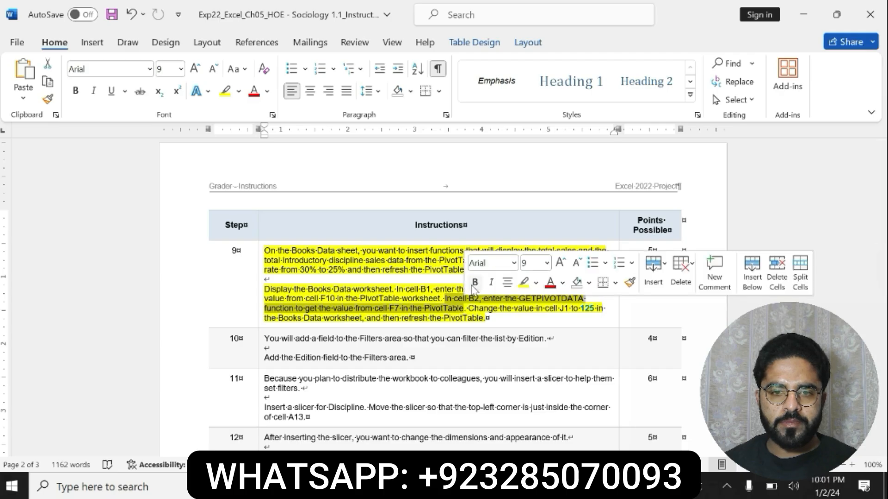
pyautogui.click(474, 282)
pyautogui.hotkey('alt', 'Tab')
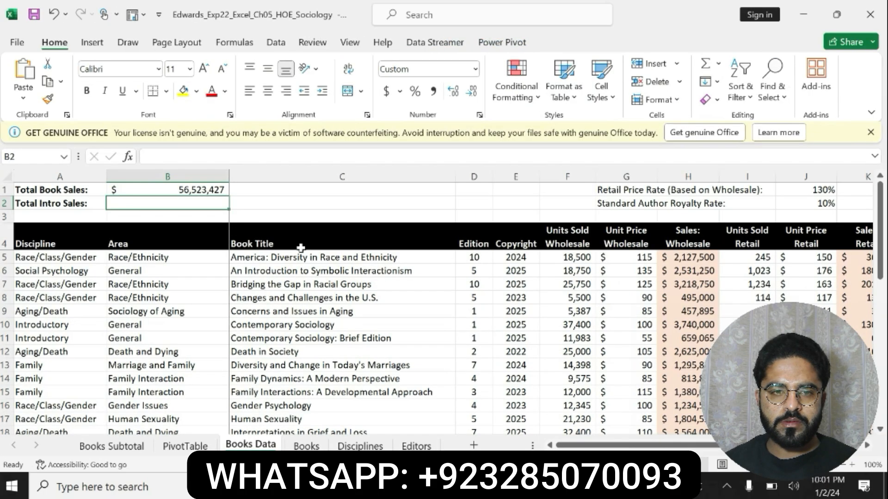
pyautogui.write('=')
pyautogui.click(185, 446)
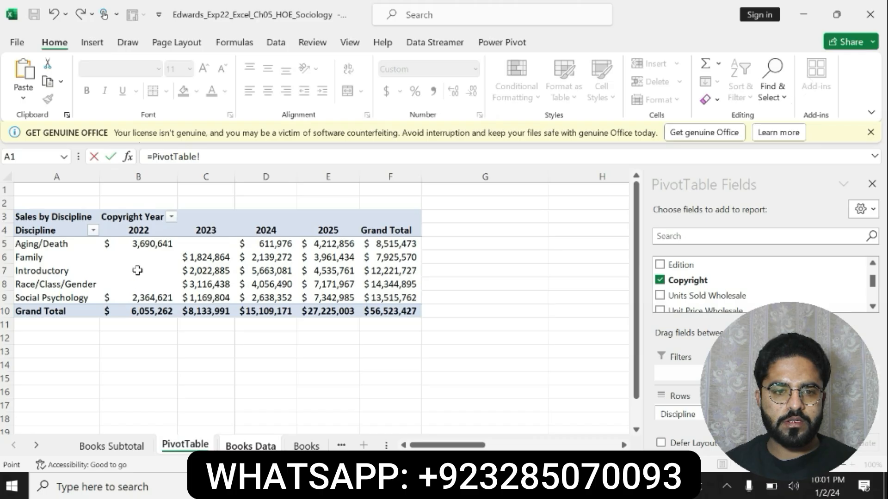
pyautogui.click(386, 283)
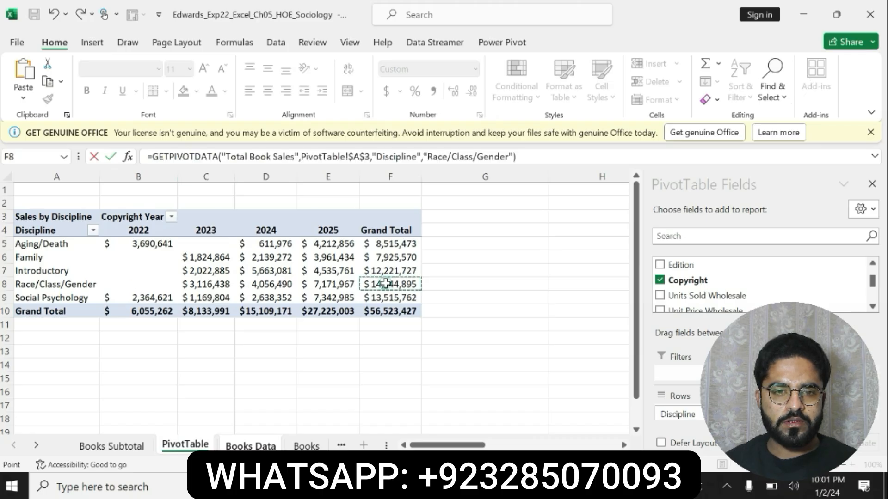
pyautogui.click(385, 271)
pyautogui.press('Return')
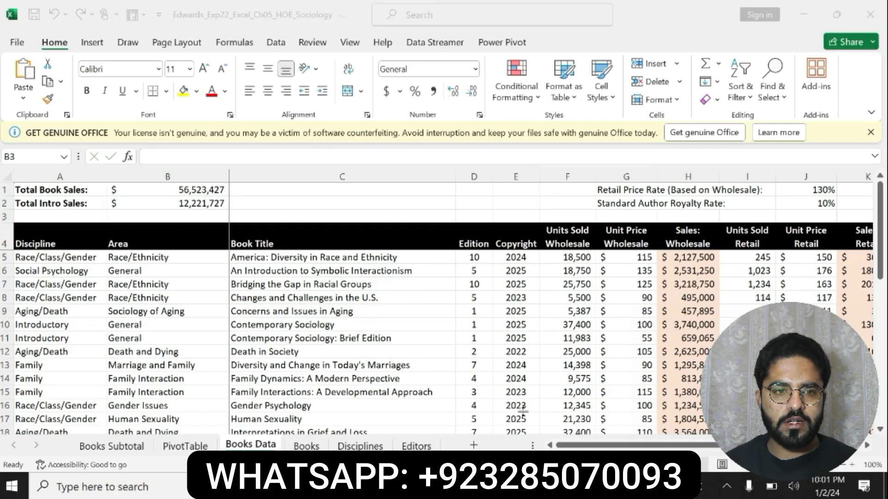
# Switch to the Word instructions, undo the formatting on step 9, and make step 10 bold with a yellow highlight.
pyautogui.hotkey('alt', 'Tab')
pyautogui.hotkey('ctrl', 'z')
pyautogui.hotkey('ctrl', 'z')
pyautogui.moveTo(265, 338); pyautogui.dragTo(405, 358)
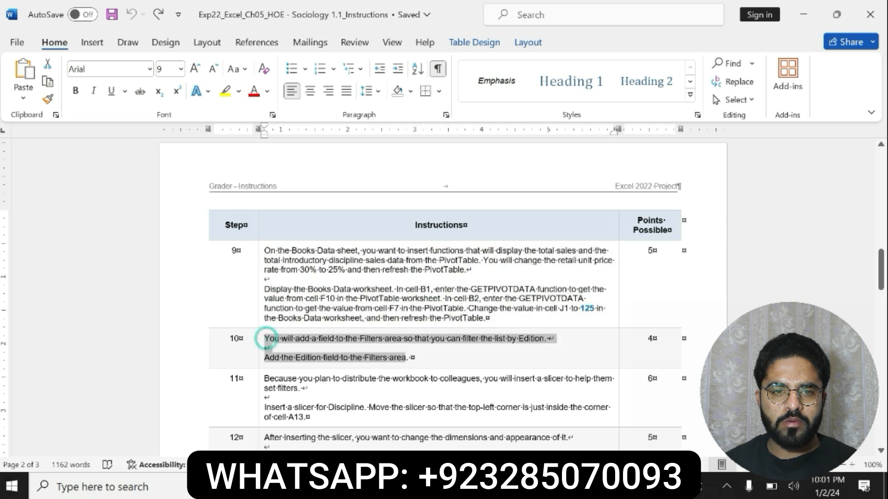
pyautogui.click(416, 337)
pyautogui.click(465, 337)
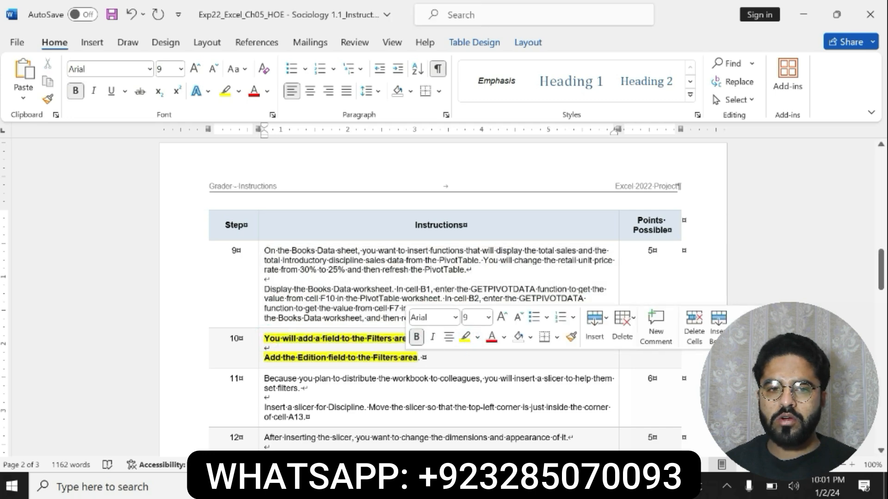
pyautogui.click(429, 357)
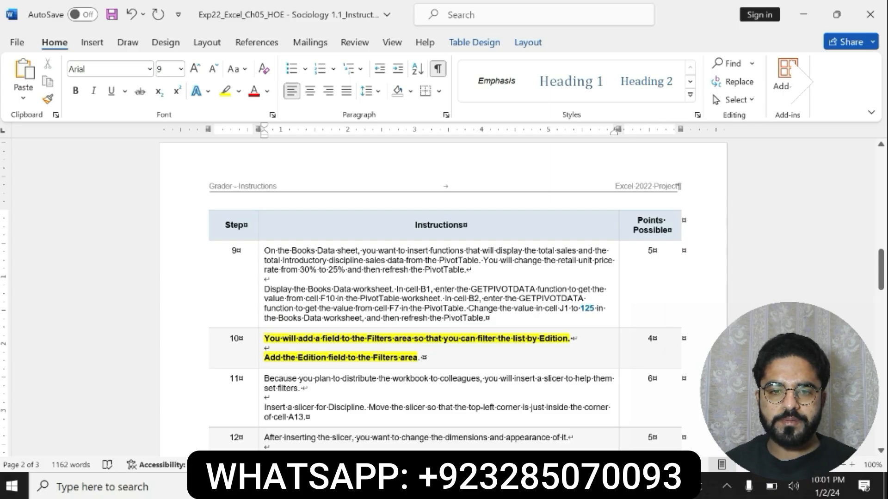
pyautogui.hotkey('alt', 'Tab')
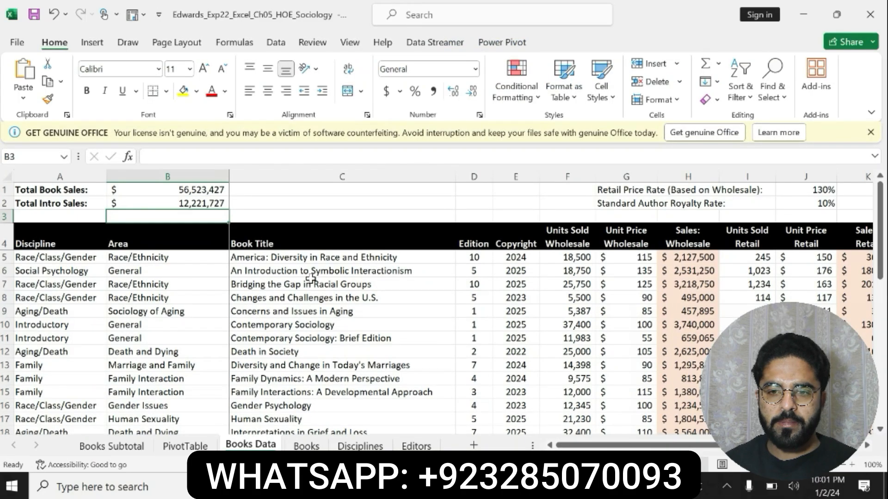
pyautogui.click(219, 237)
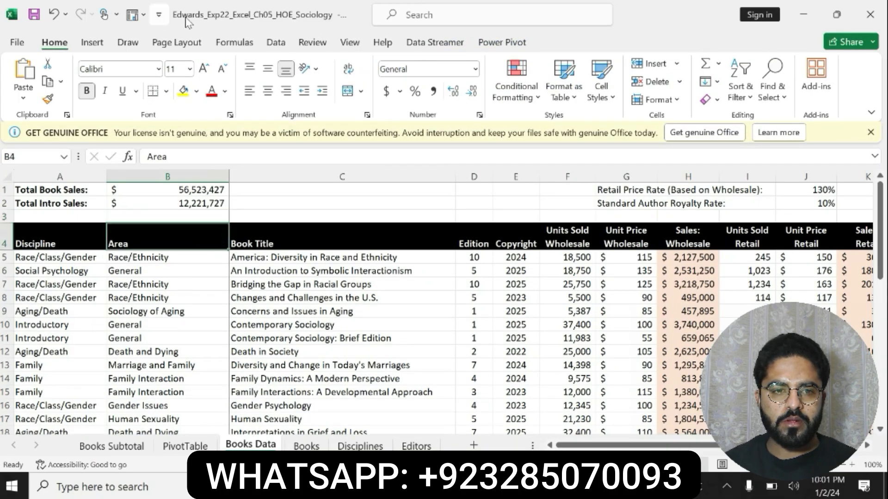
pyautogui.click(503, 42)
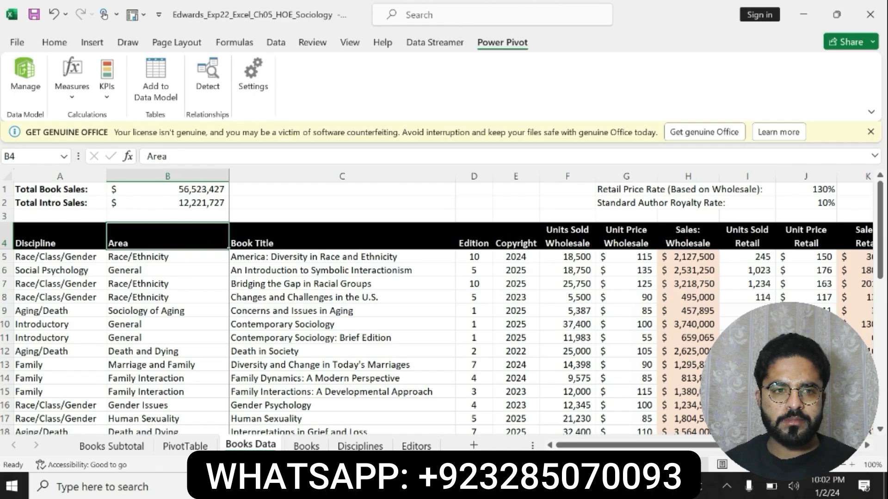
# Review step 10 in the Word instructions, then add the Edition field to the Filters area of the Excel PivotTable.
pyautogui.hotkey('alt', 'Tab')
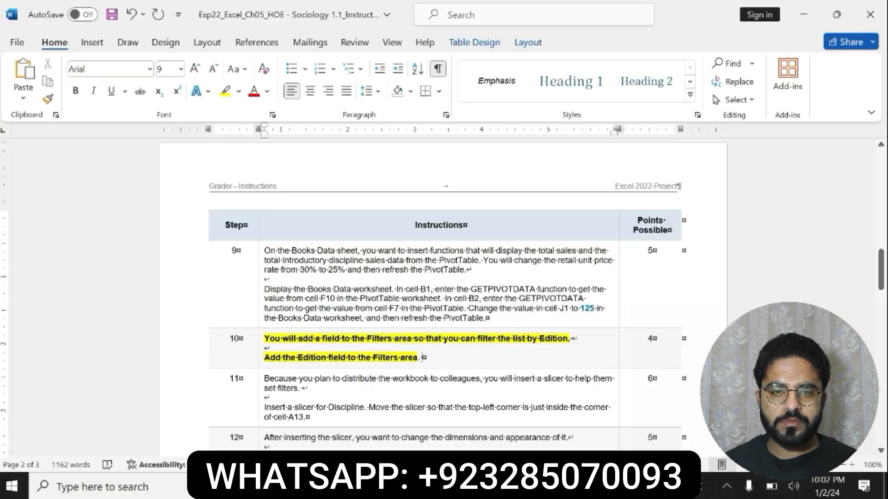
pyautogui.moveTo(264, 338)
pyautogui.mouseDown()
pyautogui.moveTo(569, 339)
pyautogui.moveTo(277, 348)
pyautogui.mouseUp()
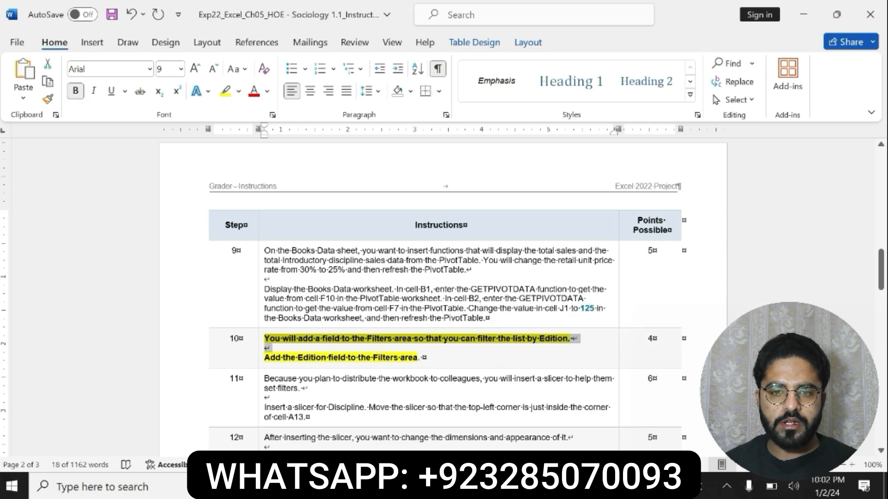
pyautogui.moveTo(423, 359); pyautogui.dragTo(275, 358)
pyautogui.hotkey('alt', 'Tab')
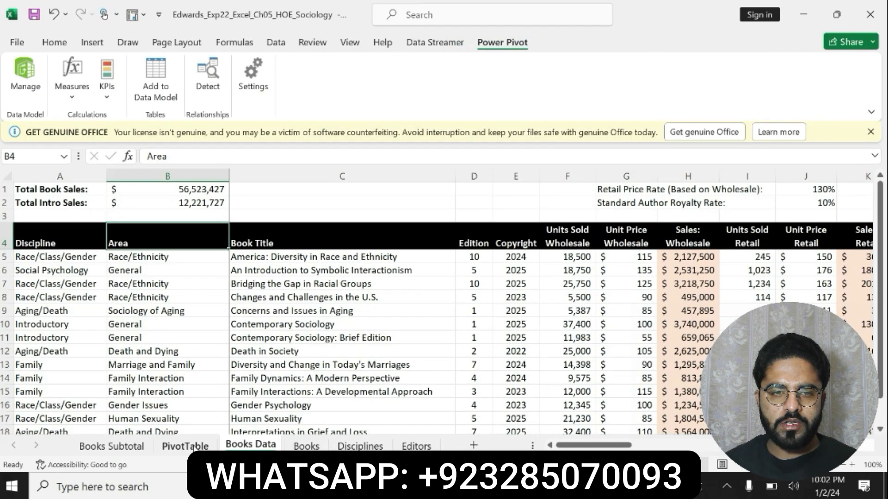
pyautogui.click(185, 446)
pyautogui.moveTo(873, 279)
pyautogui.mouseDown()
pyautogui.moveTo(873, 298)
pyautogui.moveTo(873, 277)
pyautogui.mouseUp()
pyautogui.moveTo(695, 296); pyautogui.dragTo(684, 377)
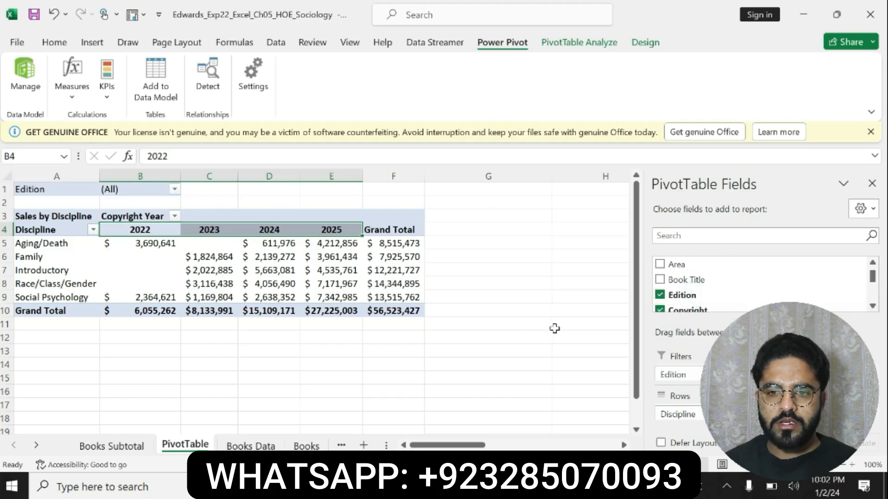
# Switch to the Word instructions, undo the bold and yellow highlight on step 10, and select the step 11 text about inserting a slicer.
pyautogui.hotkey('alt', 'Tab')
pyautogui.hotkey('ctrl', 'z')
pyautogui.hotkey('ctrl', 'z')
pyautogui.hotkey('ctrl', 'z')
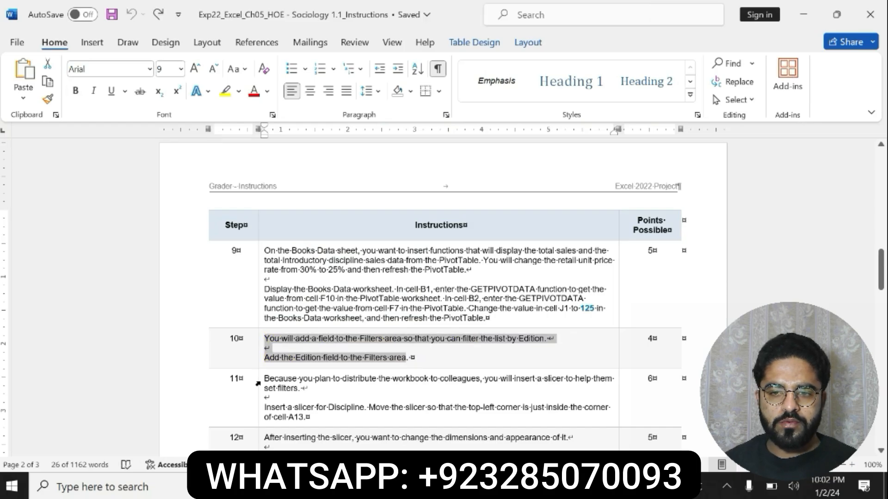
pyautogui.moveTo(258, 384); pyautogui.dragTo(309, 418)
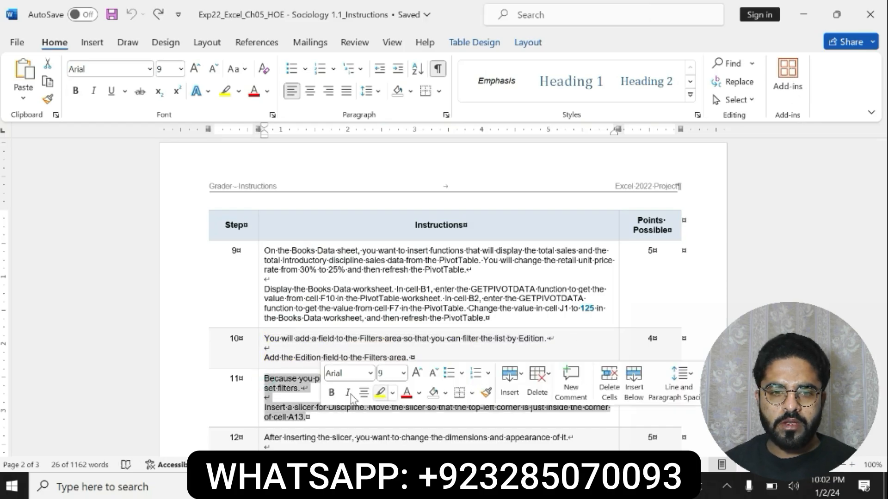